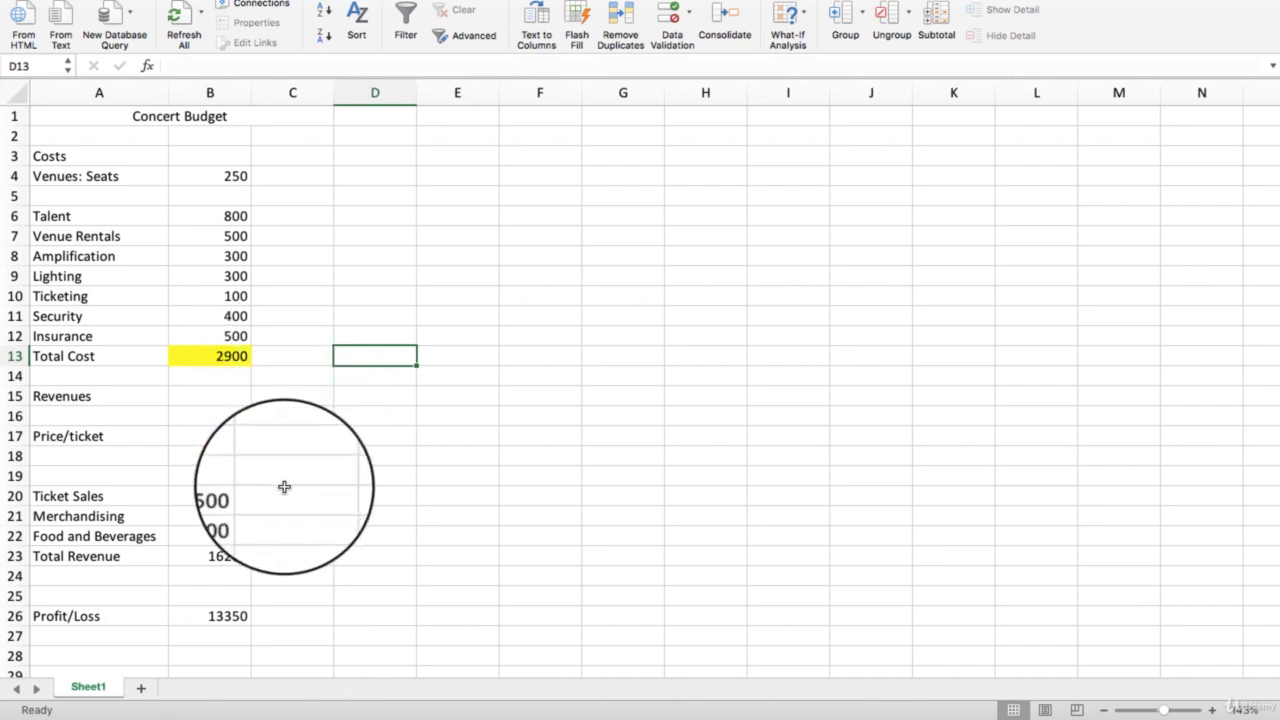
- Examine the venue seat count, each cost item from Talent to Insurance, and the Total Cost formula
left_click(205, 557)
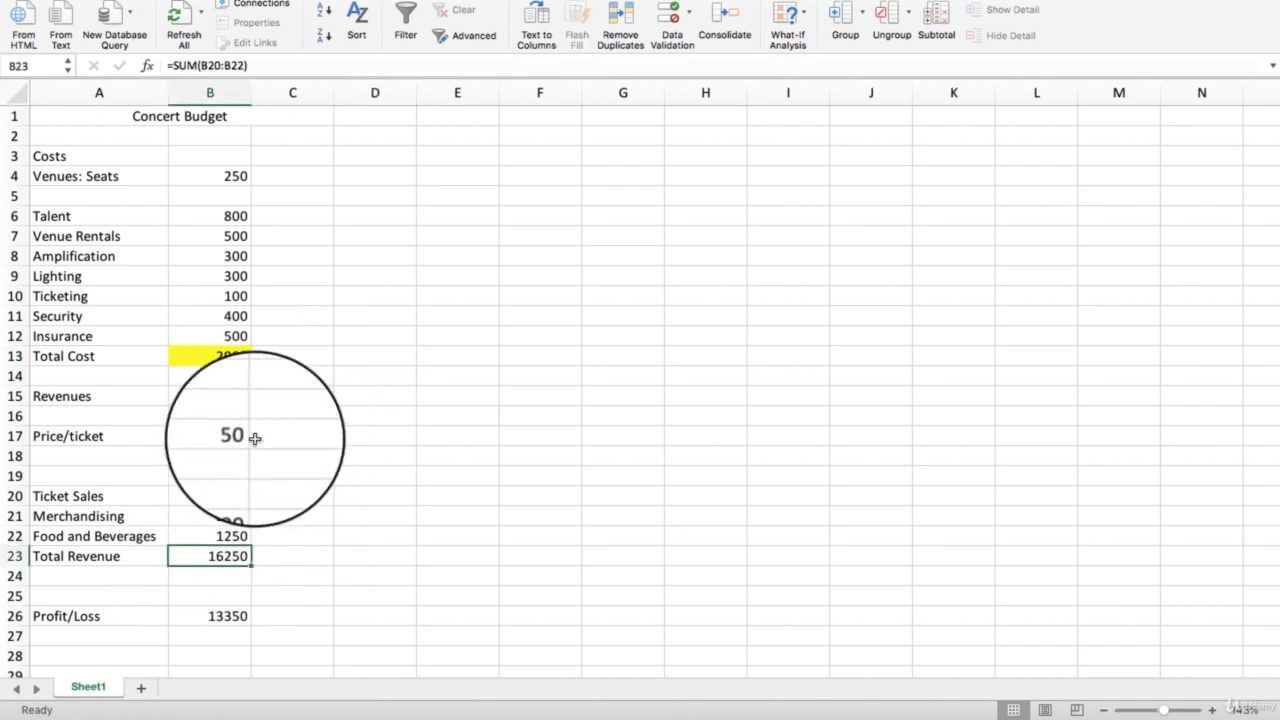
left_click(228, 178)
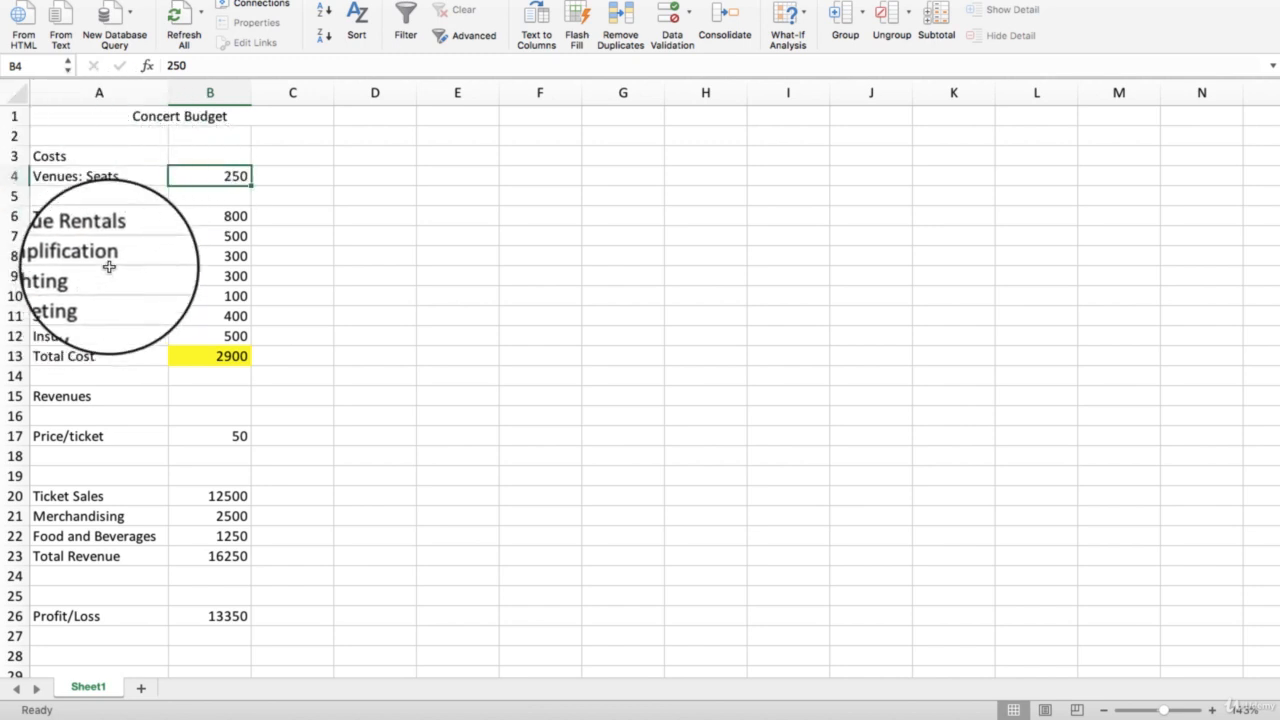
left_click(115, 177)
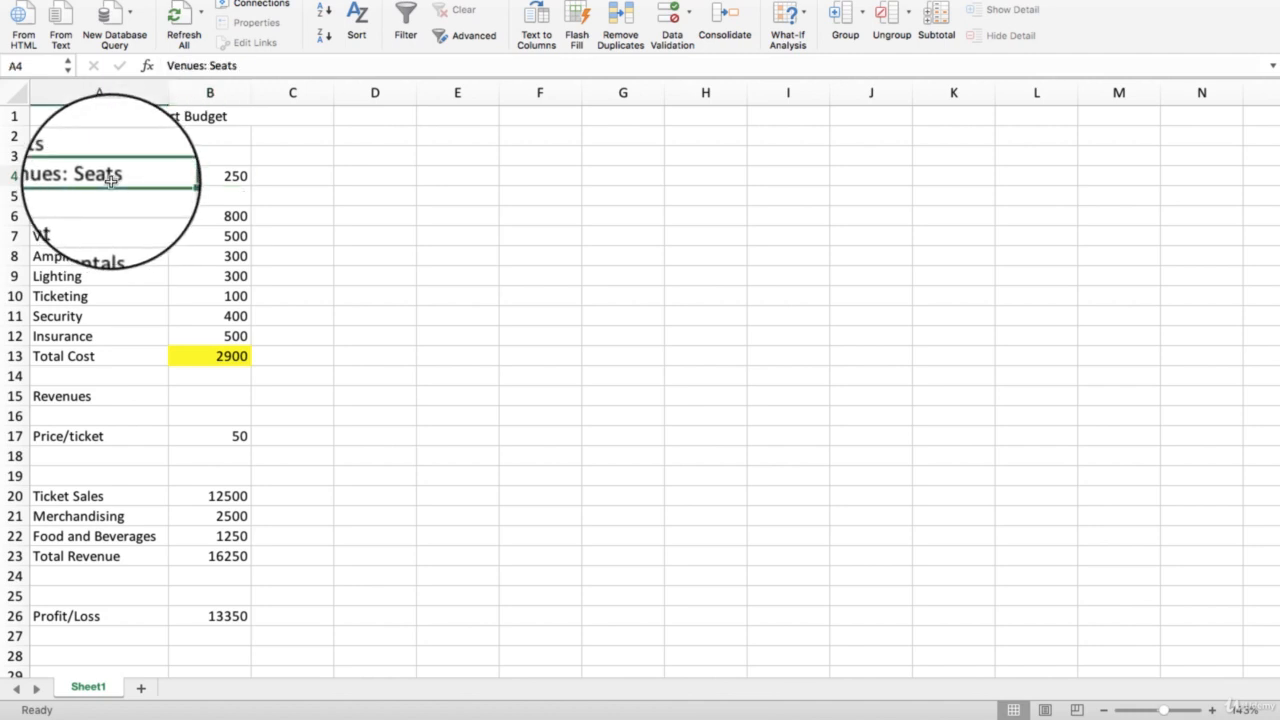
left_click(226, 177)
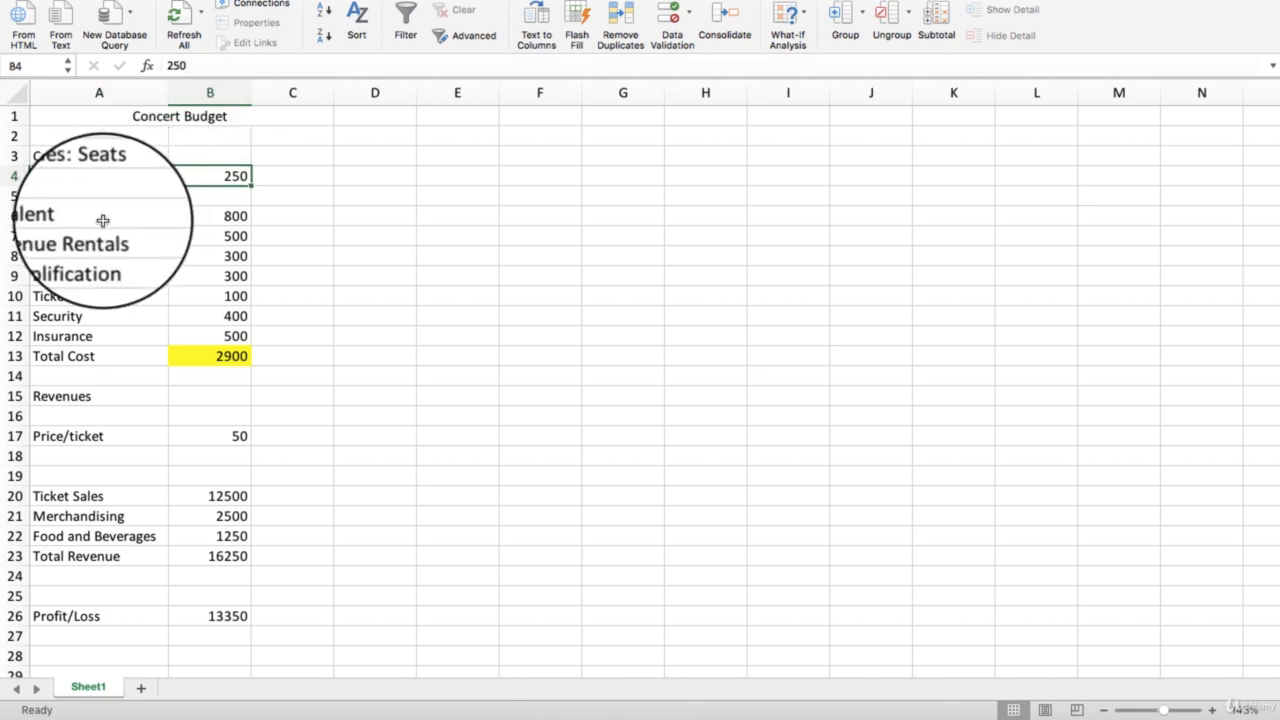
left_click(217, 360)
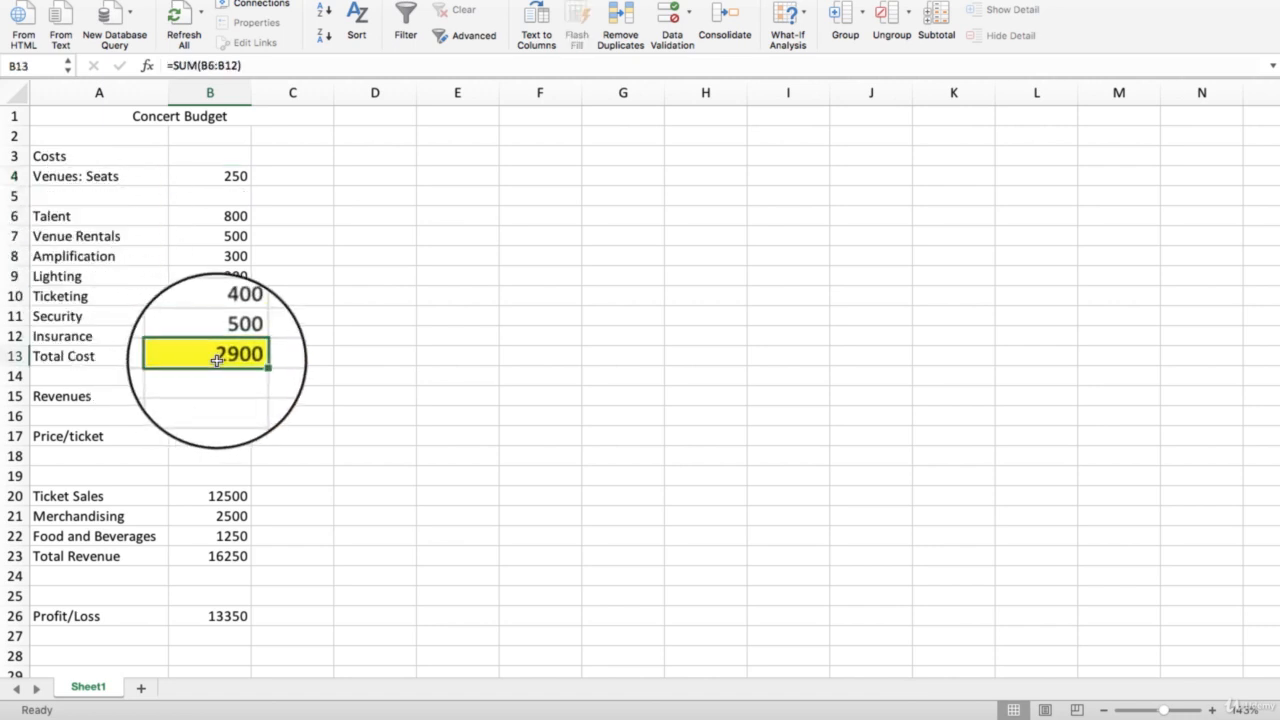
left_click(83, 228)
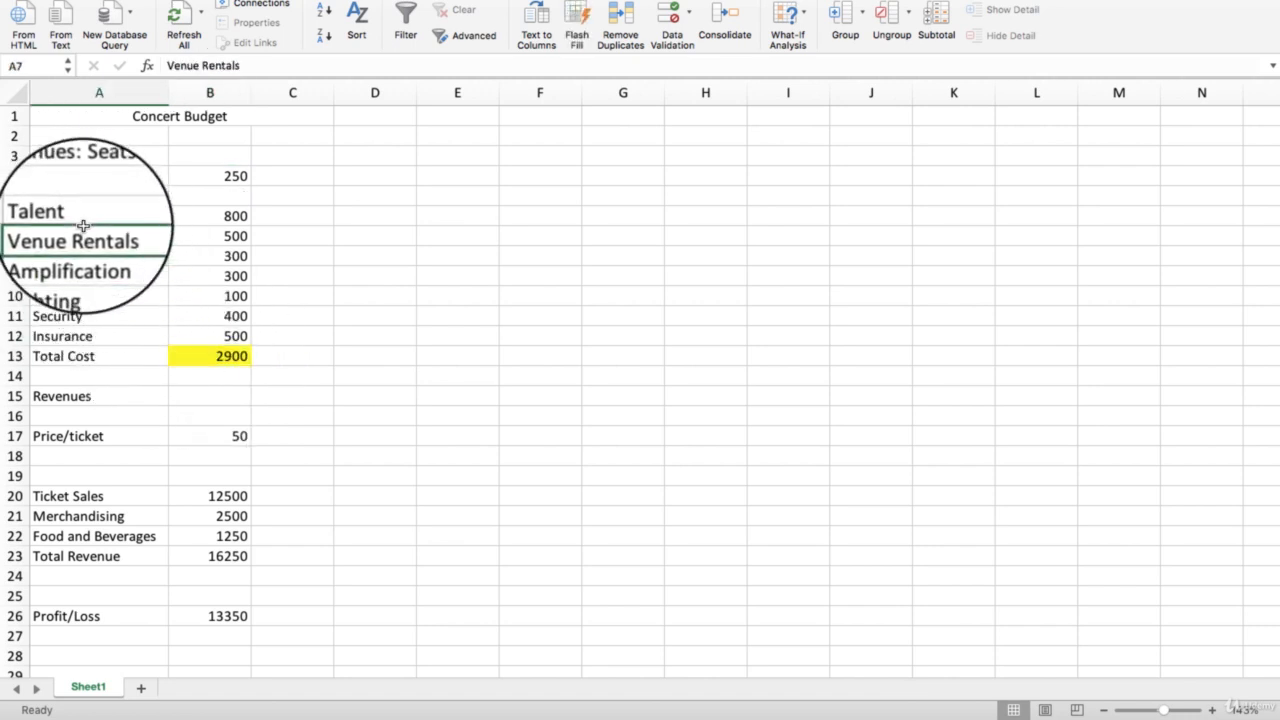
left_click(77, 215)
left_click(189, 217)
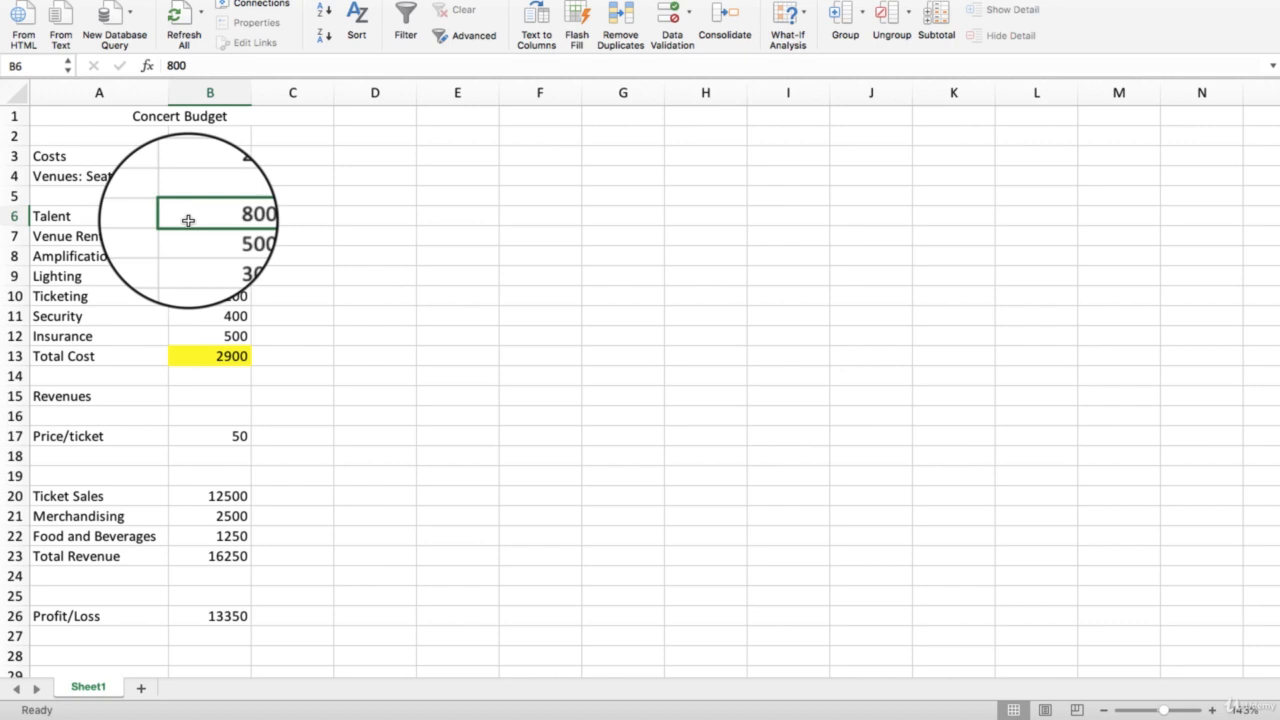
left_click(129, 233)
left_click(205, 236)
left_click(118, 259)
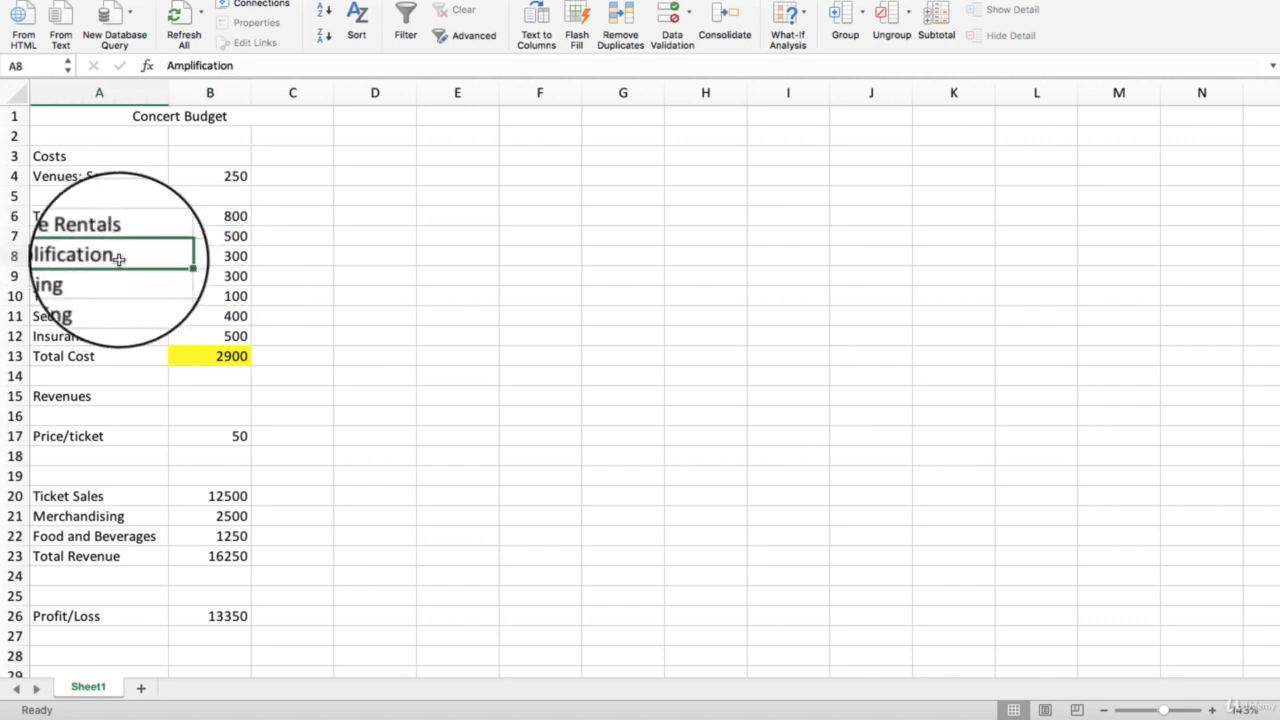
left_click(232, 255)
left_click(113, 277)
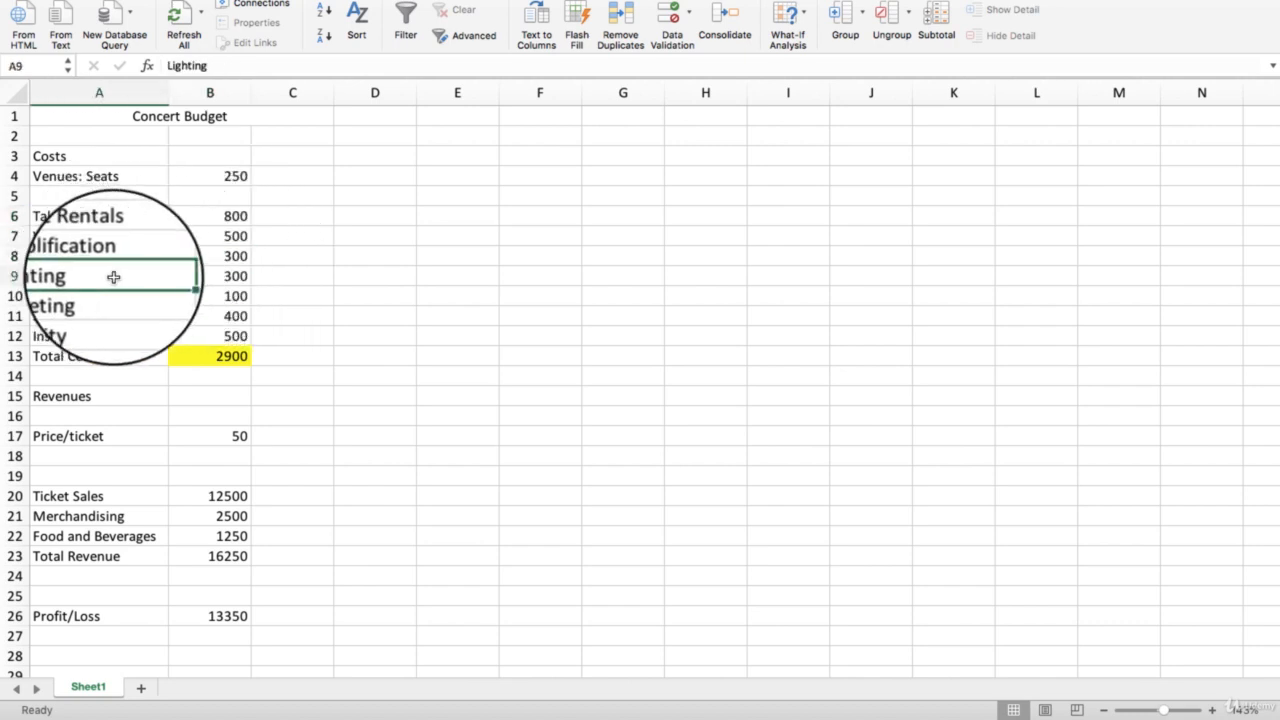
left_click(235, 277)
left_click(100, 296)
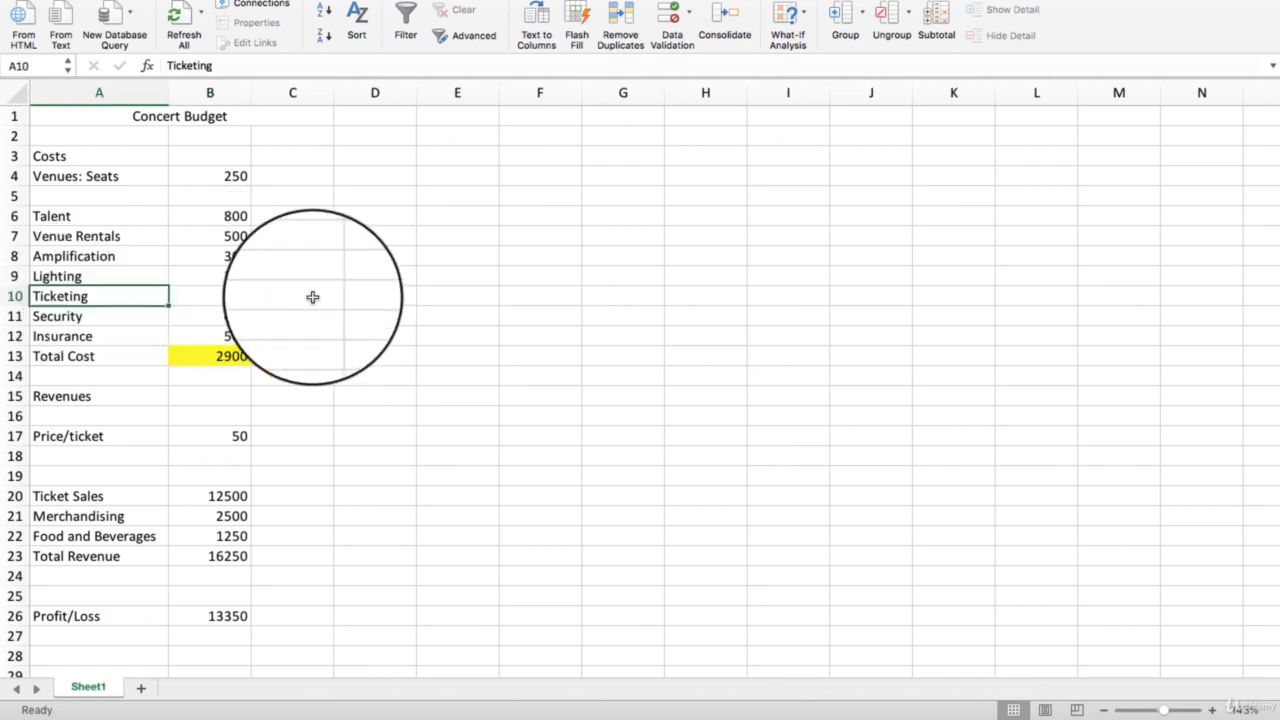
left_click(225, 295)
left_click(110, 318)
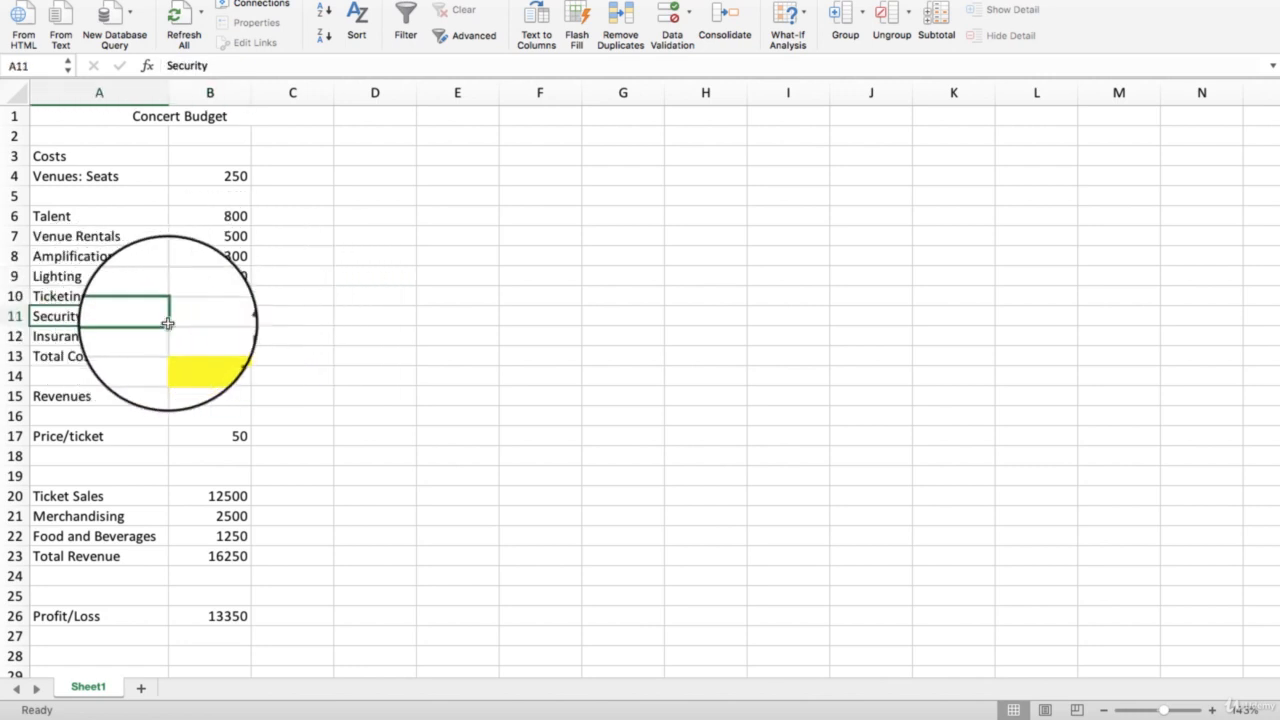
left_click(237, 316)
left_click(98, 336)
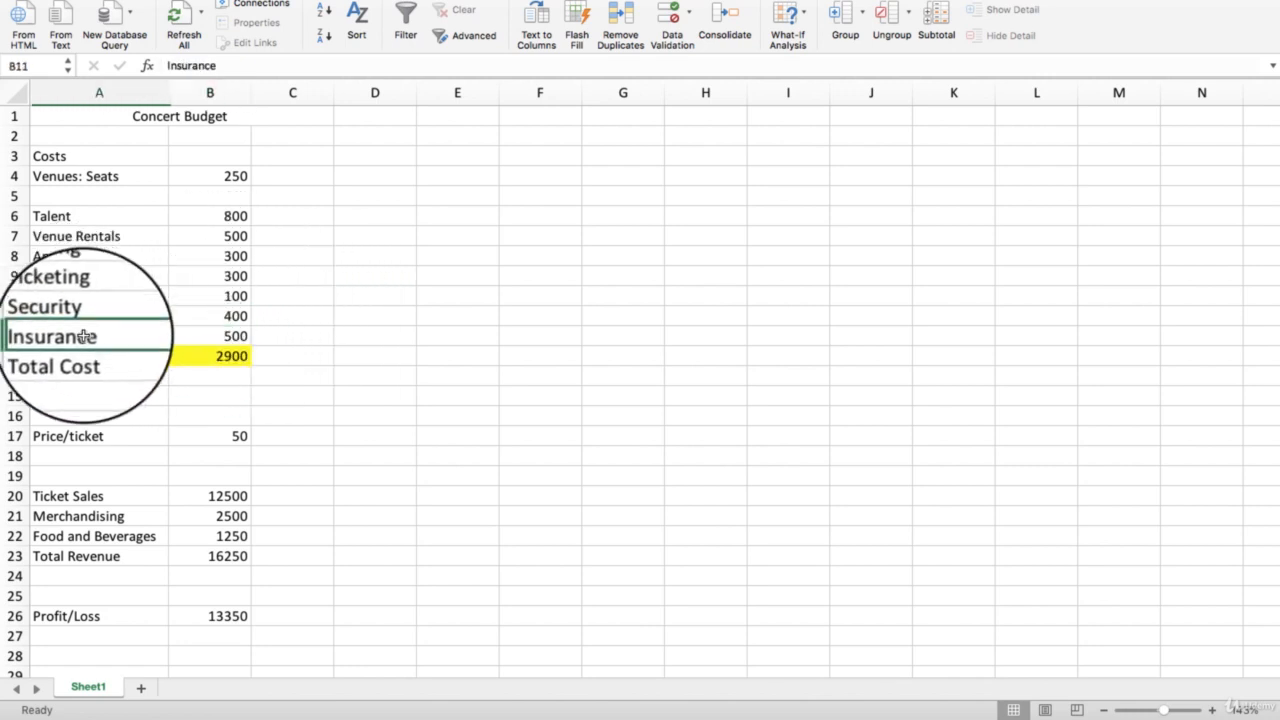
left_click(232, 336)
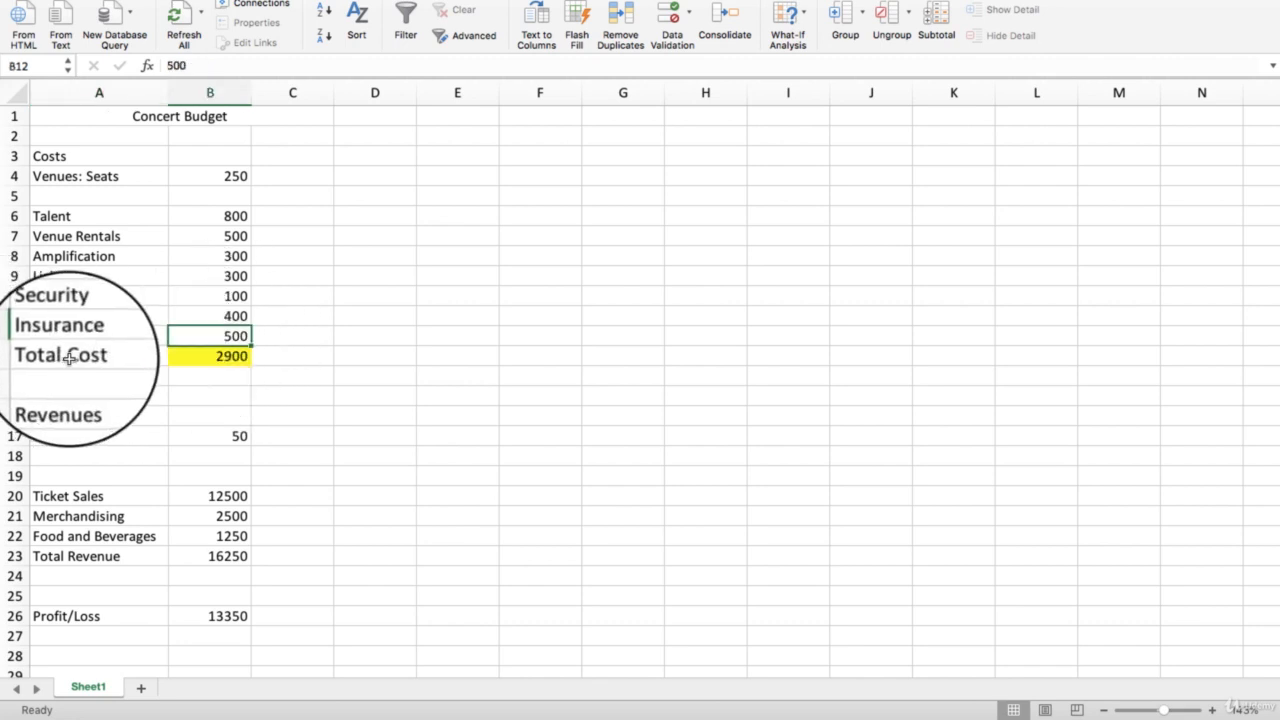
left_click(225, 356)
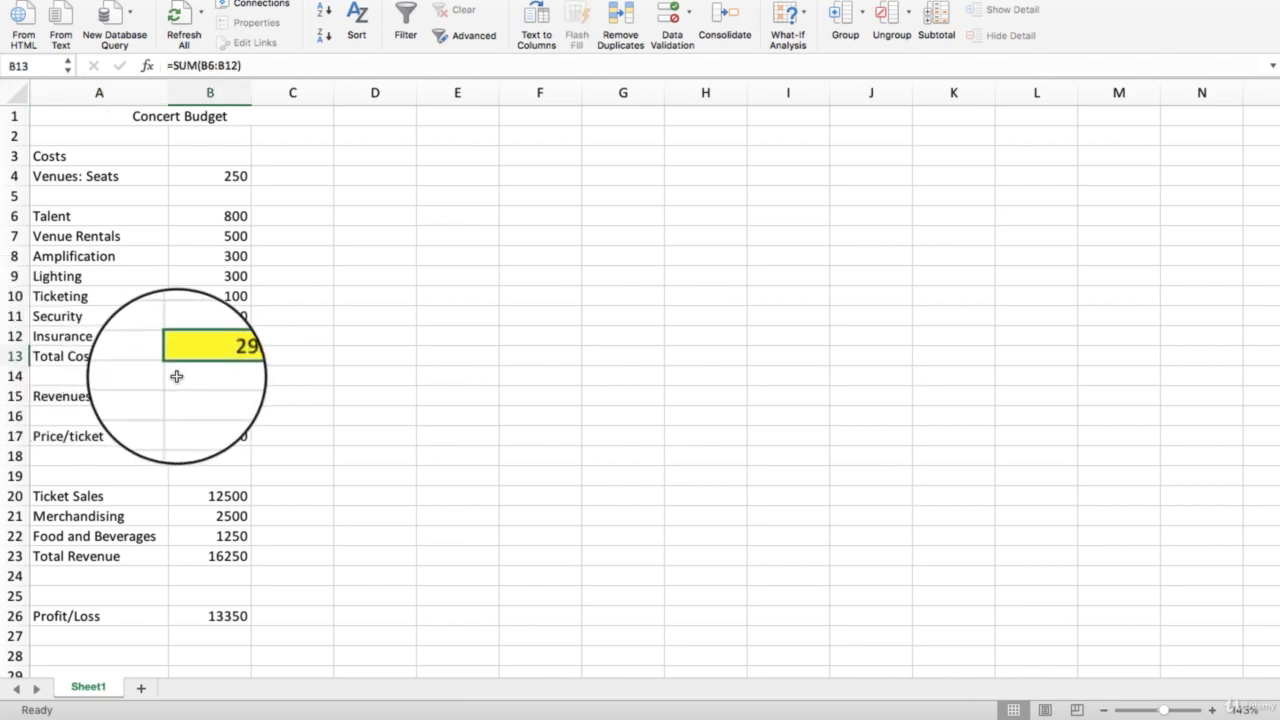
- Examine the ticket price, the ticket, merchandising and food revenue formulas, Total Revenue and the Profit/Loss formula
left_click(99, 443)
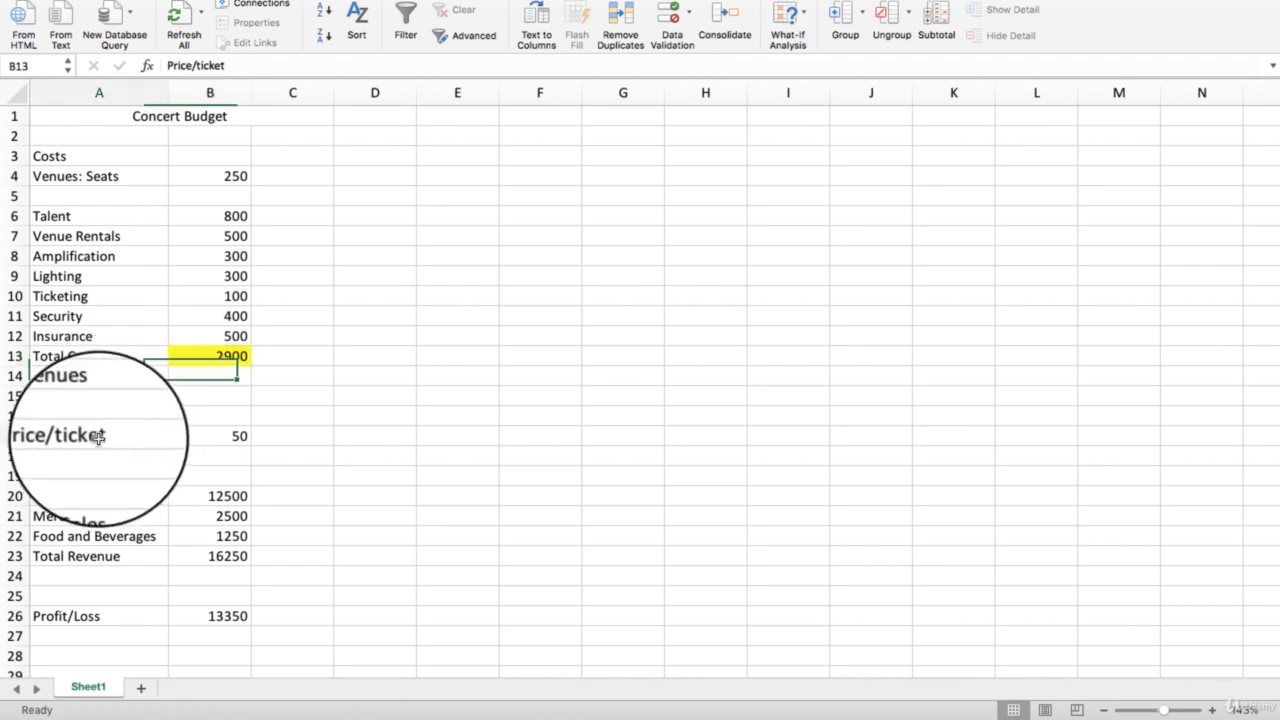
left_click(225, 441)
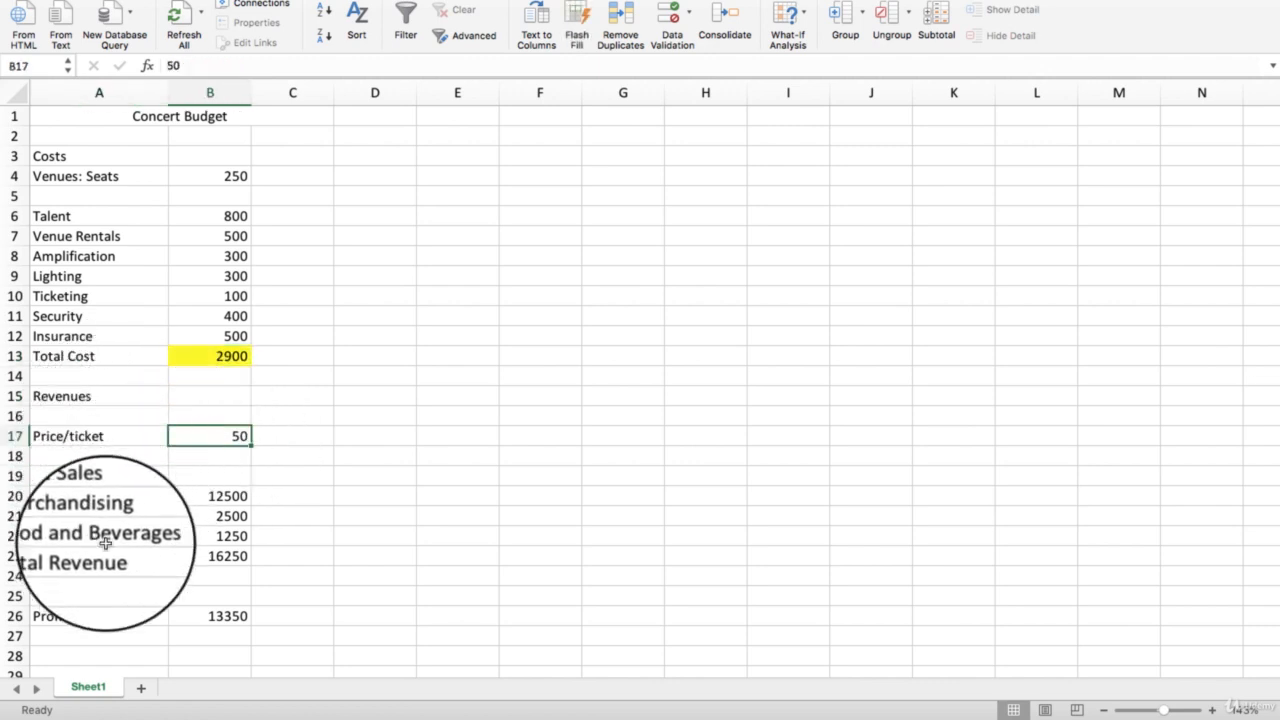
left_click(205, 491)
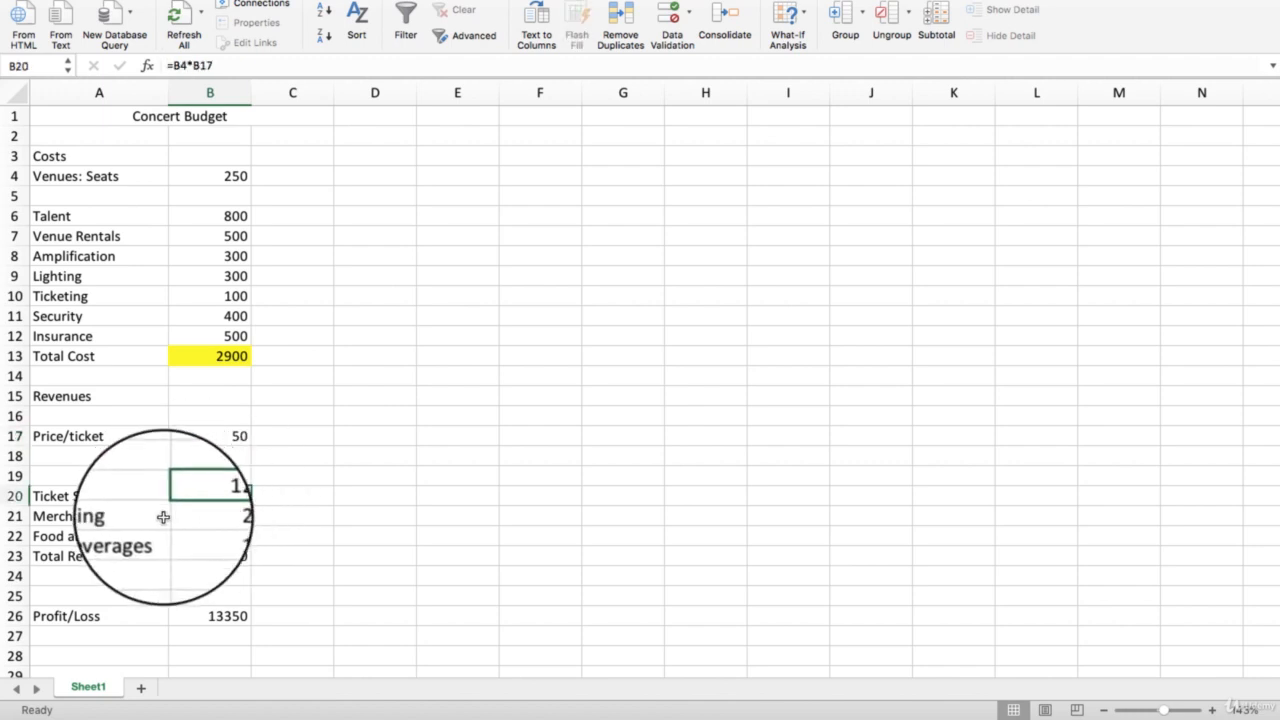
left_click(140, 519)
left_click(222, 517)
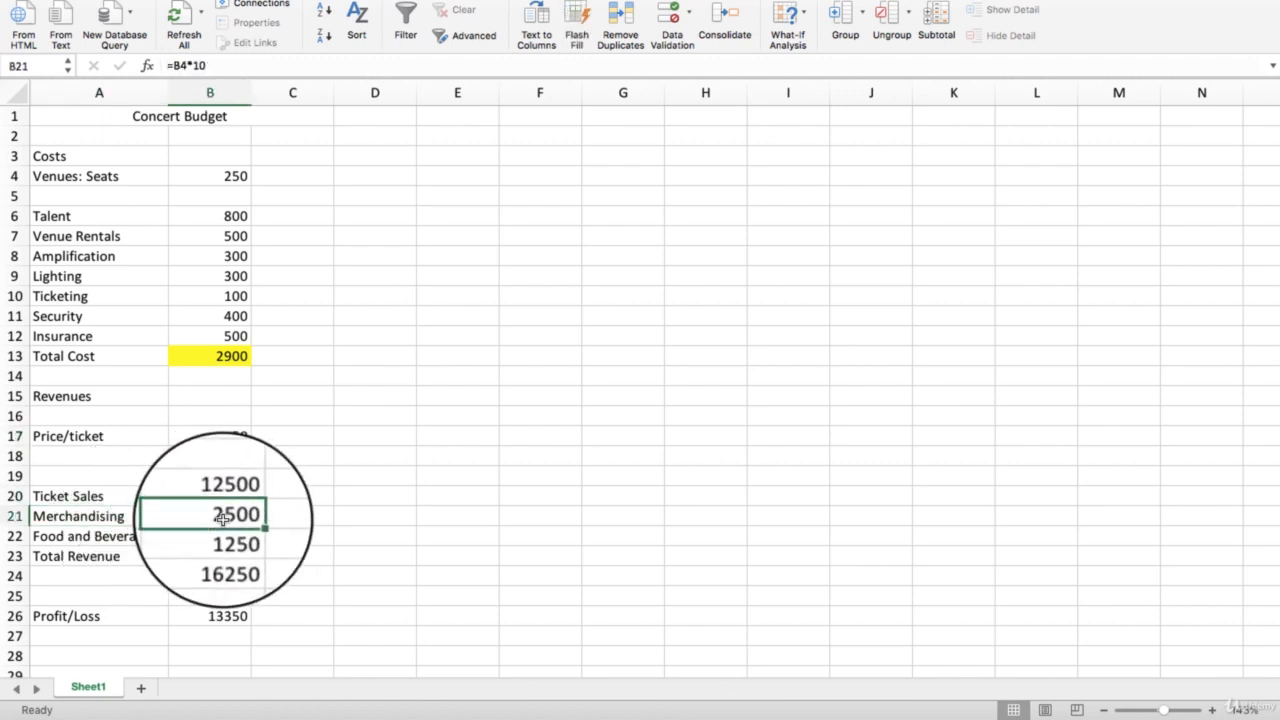
left_click(220, 536)
left_click(155, 535)
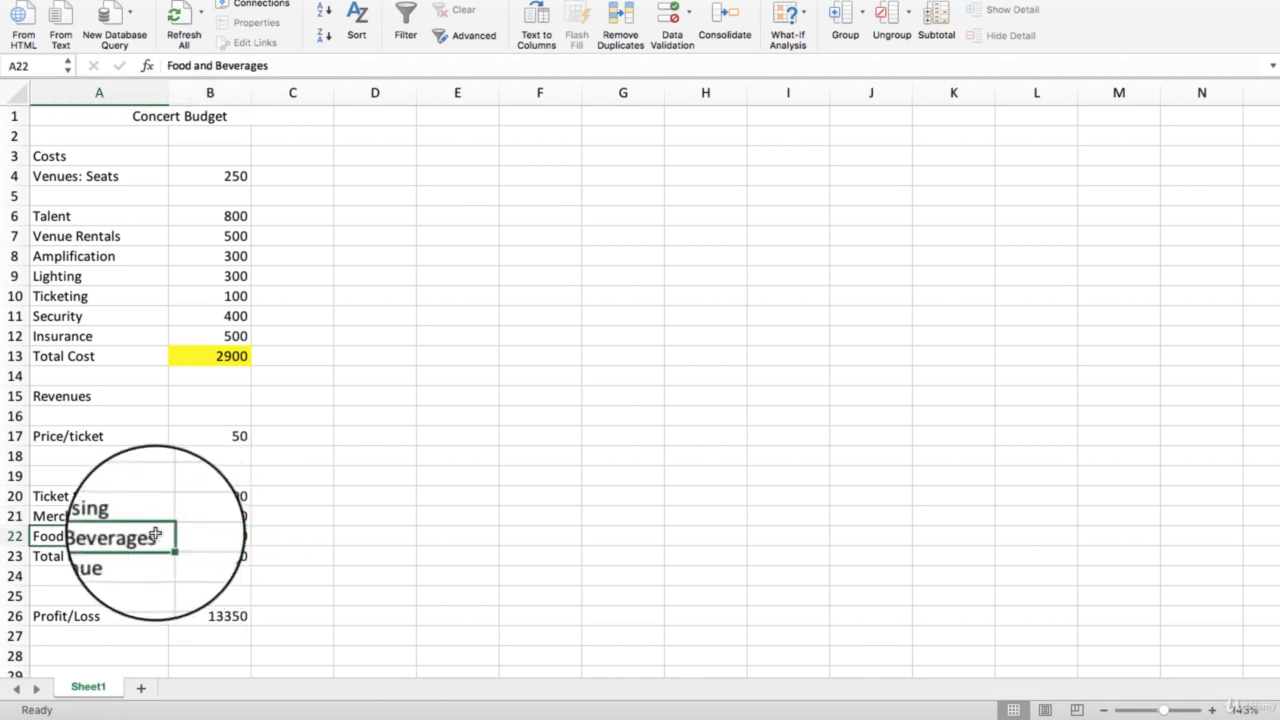
left_click(217, 538)
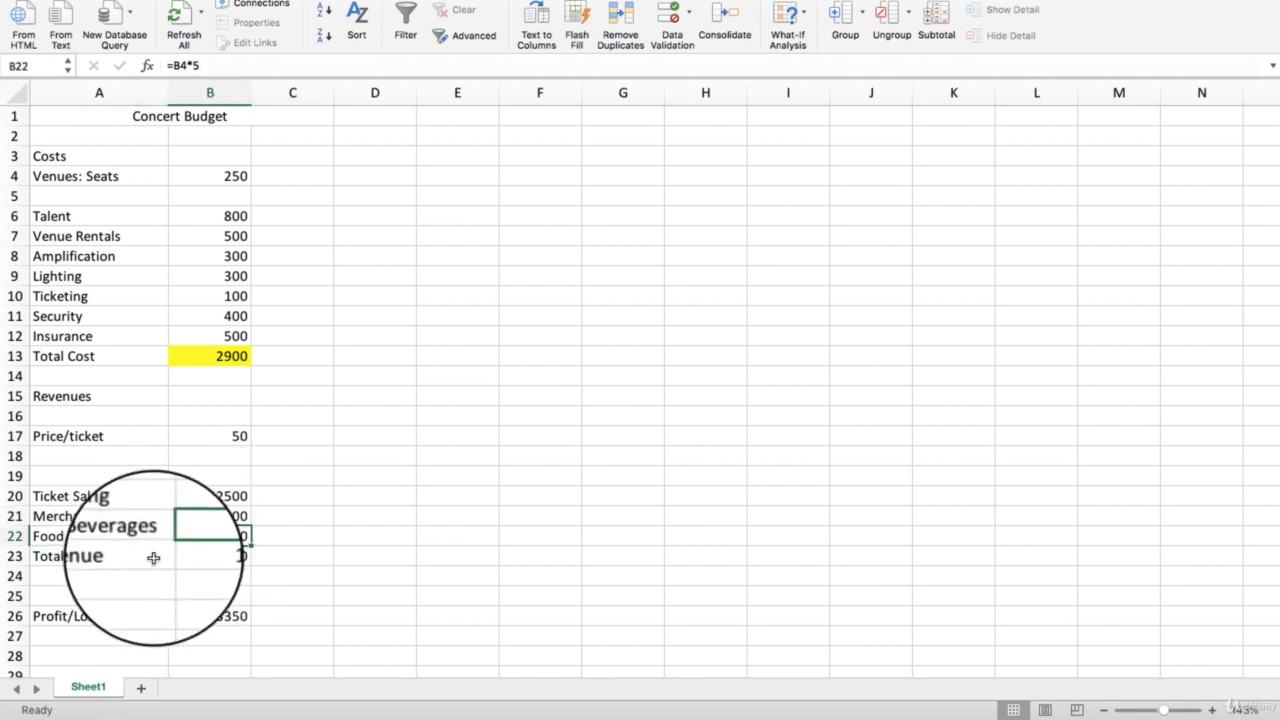
left_click(210, 560)
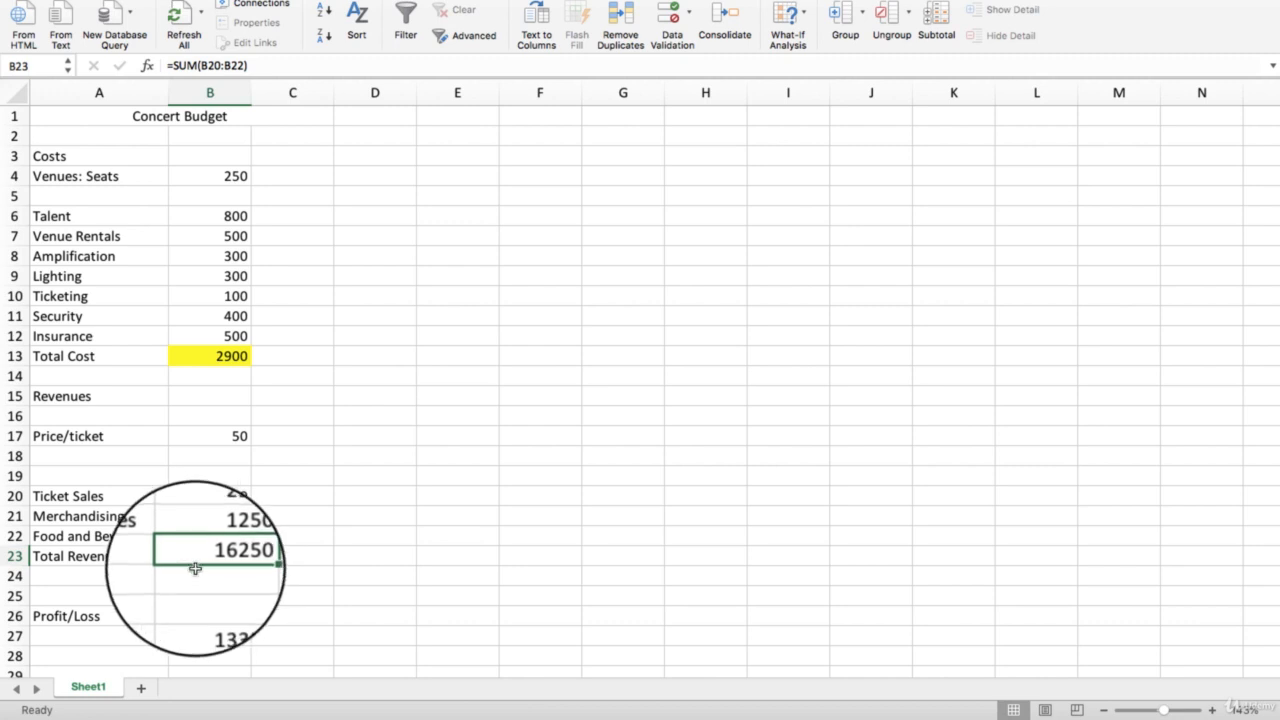
left_click(45, 620)
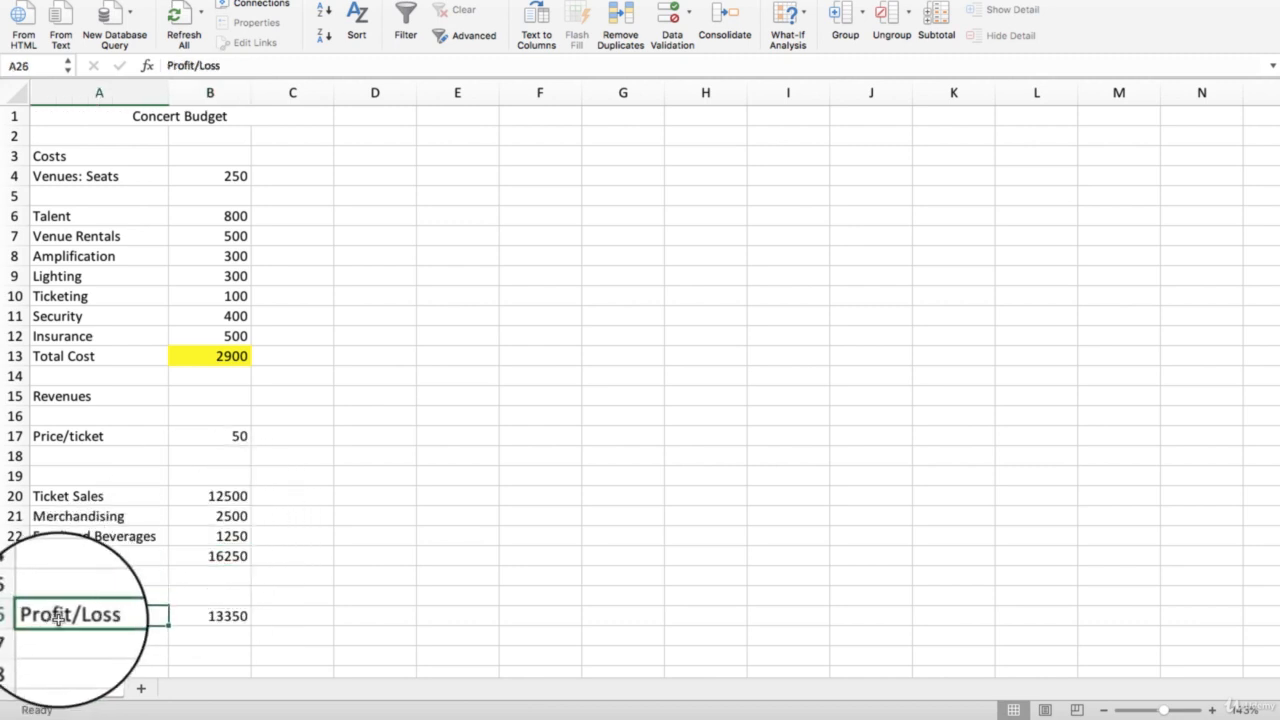
left_click(212, 632)
left_click(210, 615)
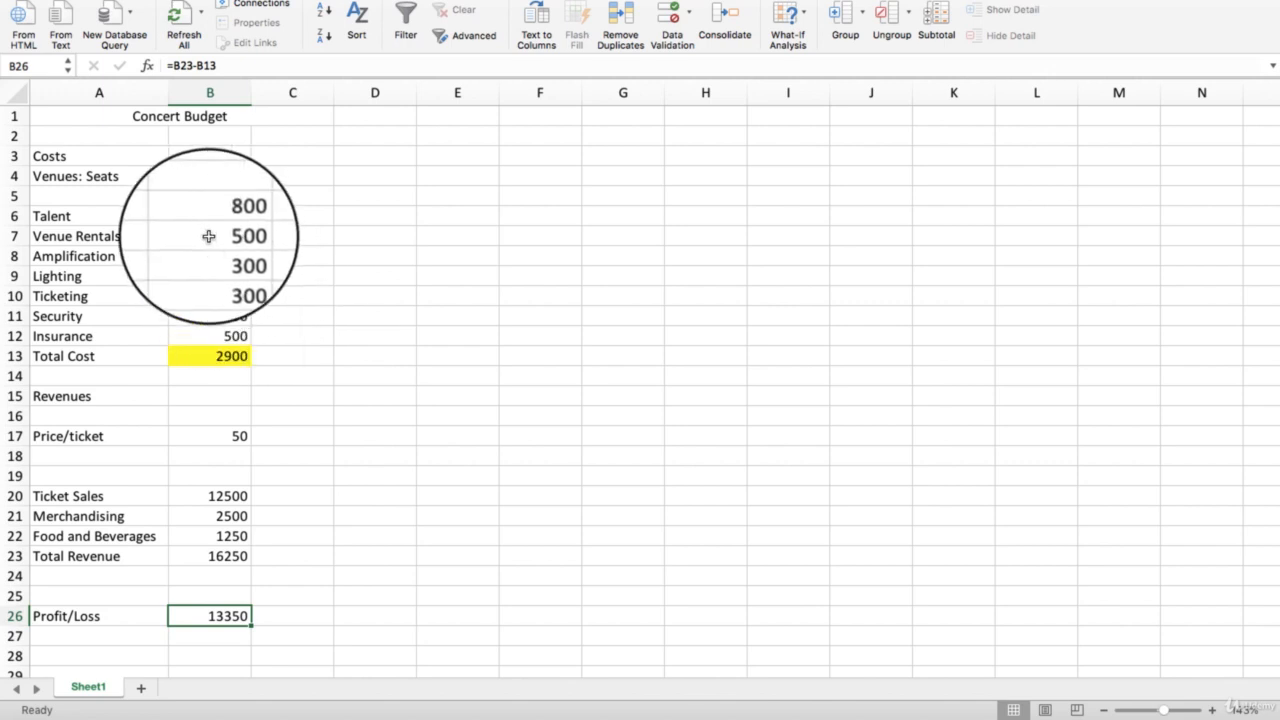
- Select the input cells together: seats in B4, the cost amounts in B6 through B12, and the ticket price in B17
left_click(207, 177)
left_click(210, 215)
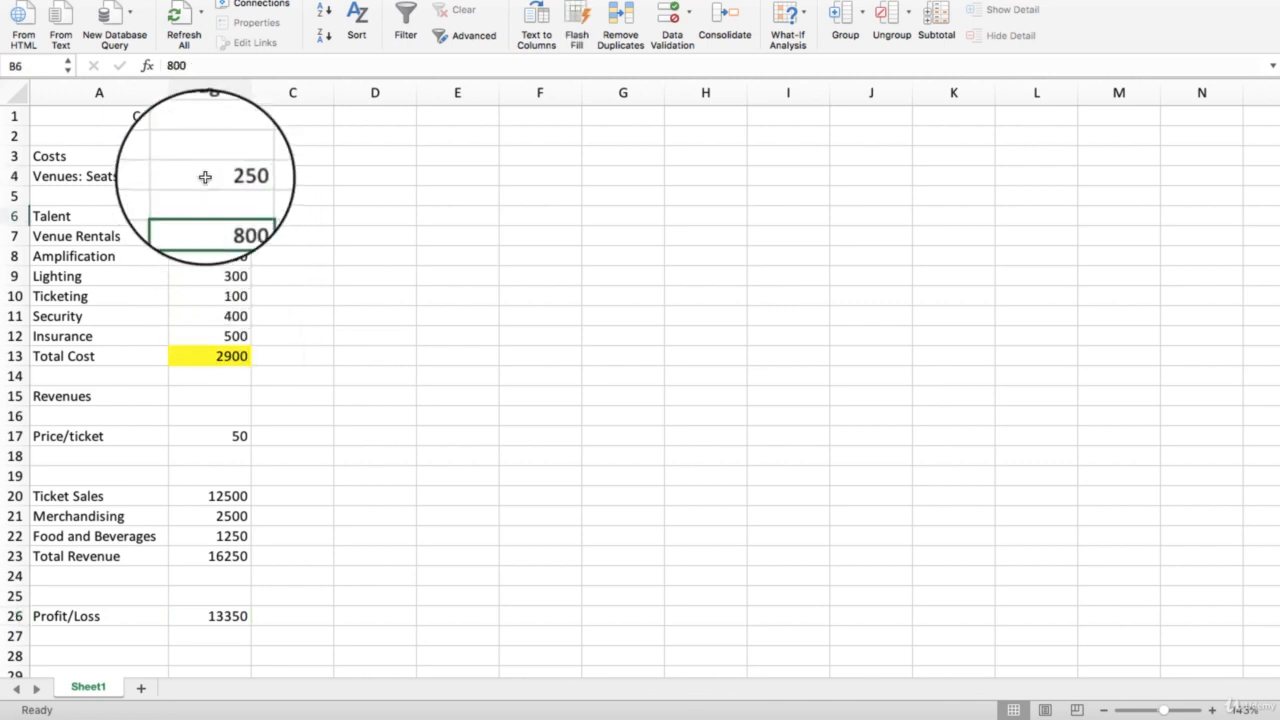
left_click(205, 177)
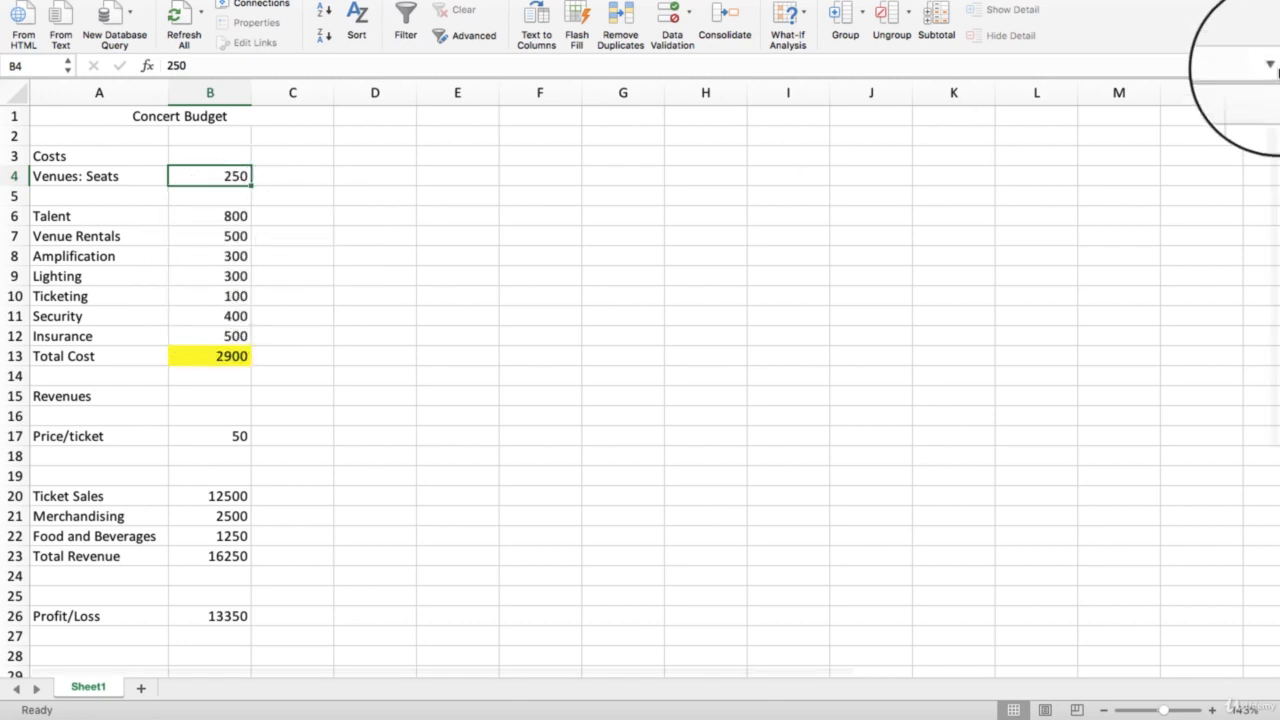
left_click(229, 214, "super")
left_click(228, 244, "super")
left_click(227, 256, "super")
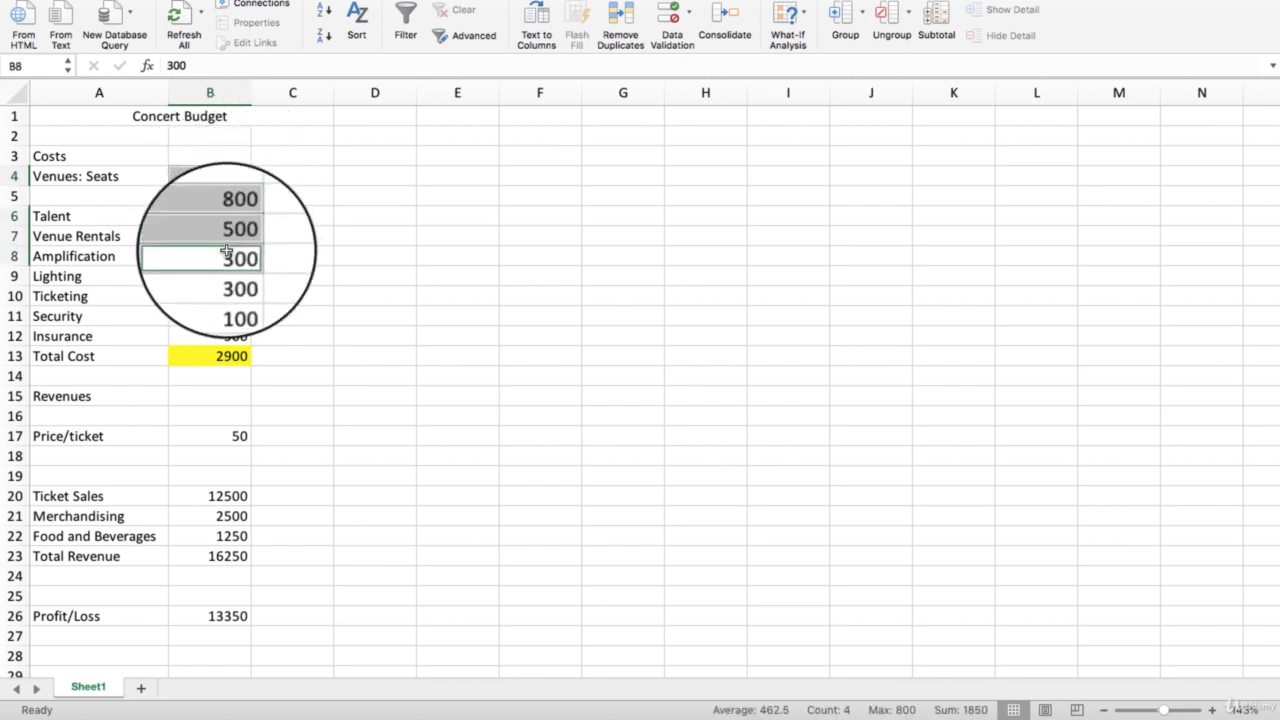
left_click(226, 276, "super")
left_click(222, 296, "super")
left_click(221, 316, "super")
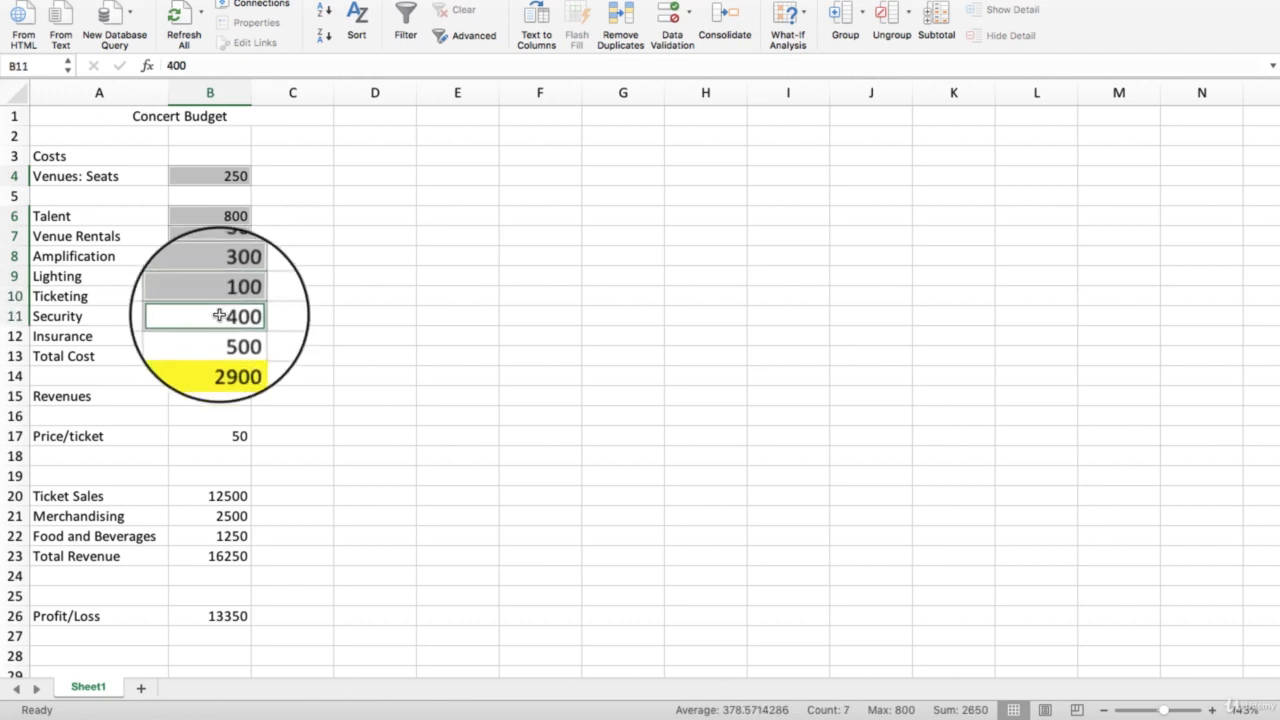
left_click(219, 336, "super")
left_click(215, 436, "super")
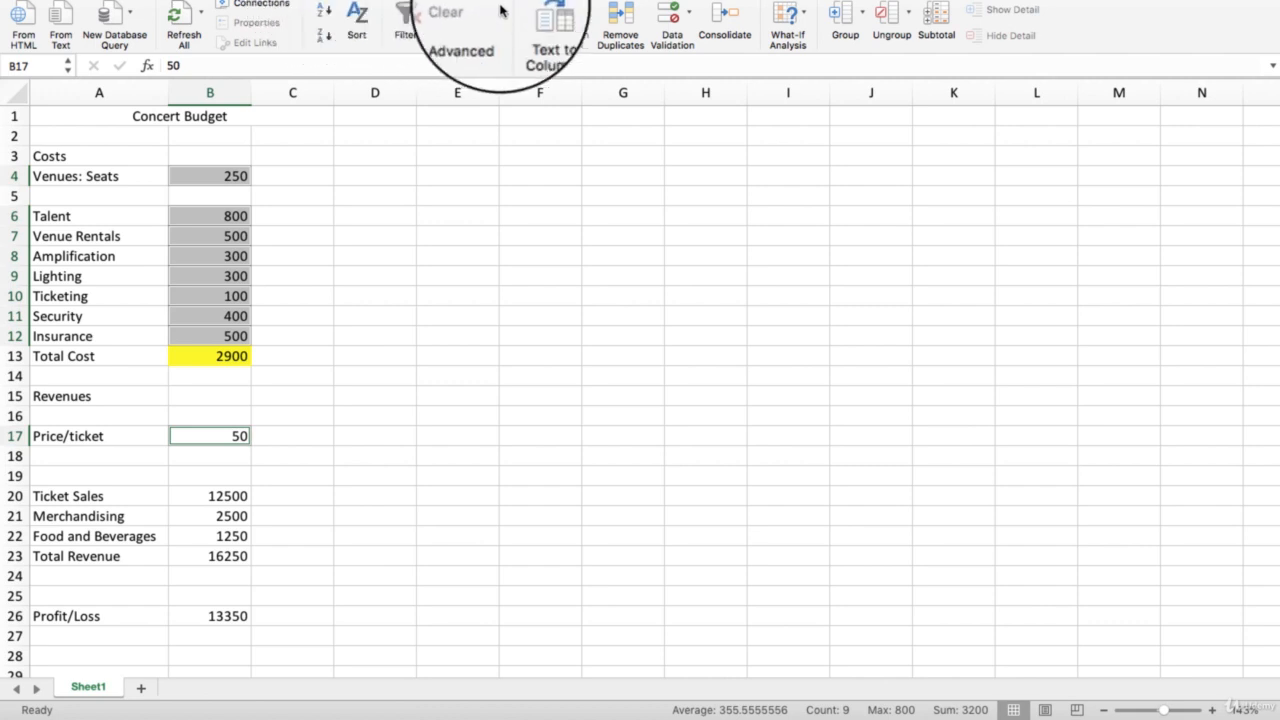
- Add a scenario in the Scenario Manager for the selected changing cells and name it "Small Venue"
left_click(807, 13)
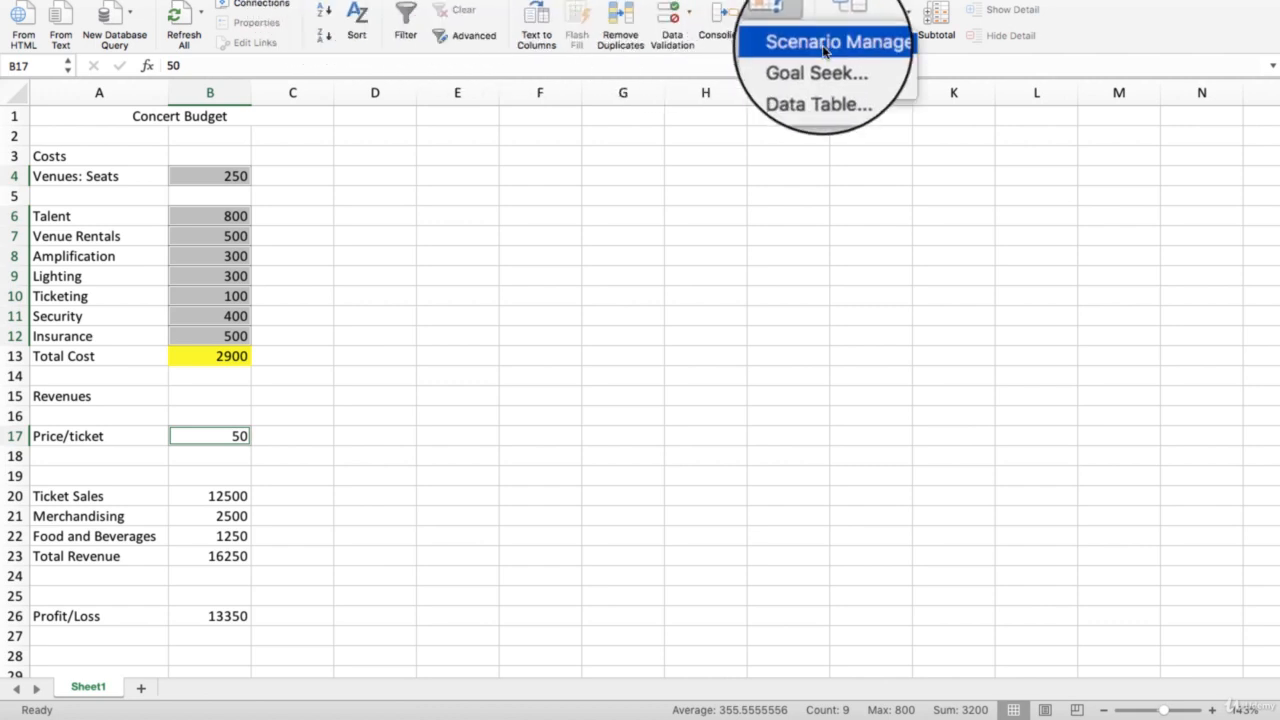
left_click(824, 44)
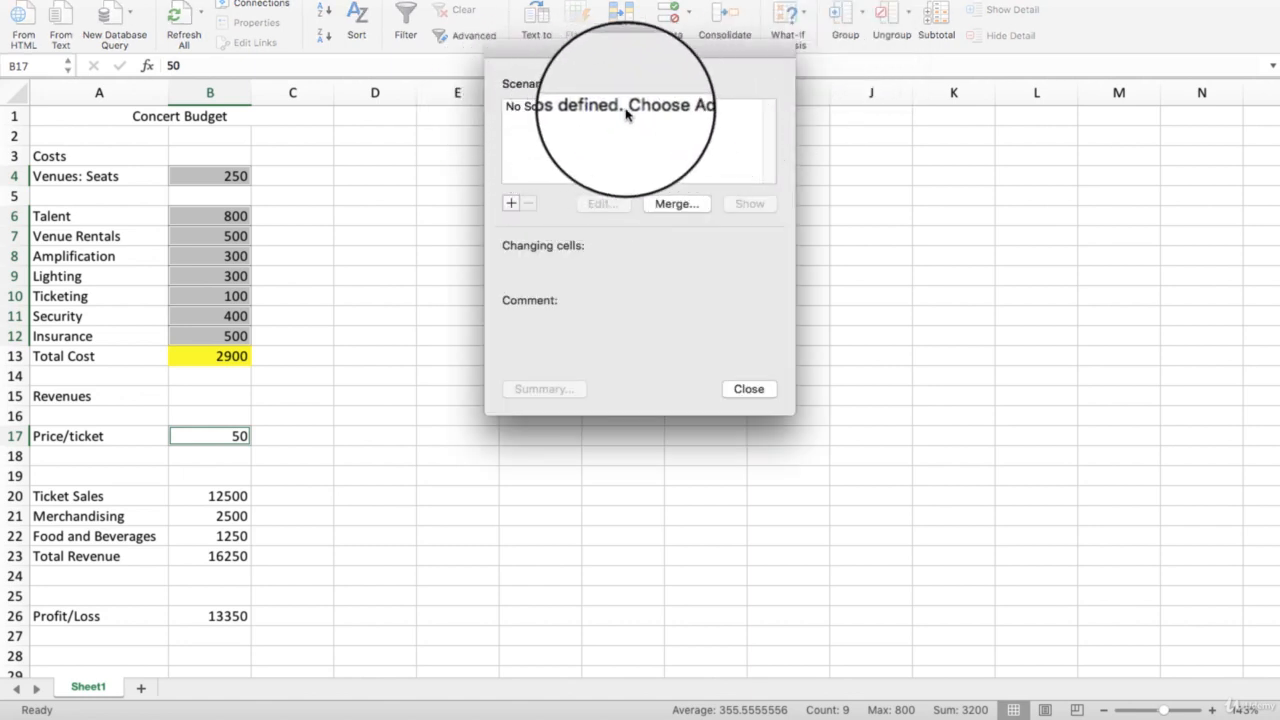
left_click(511, 203)
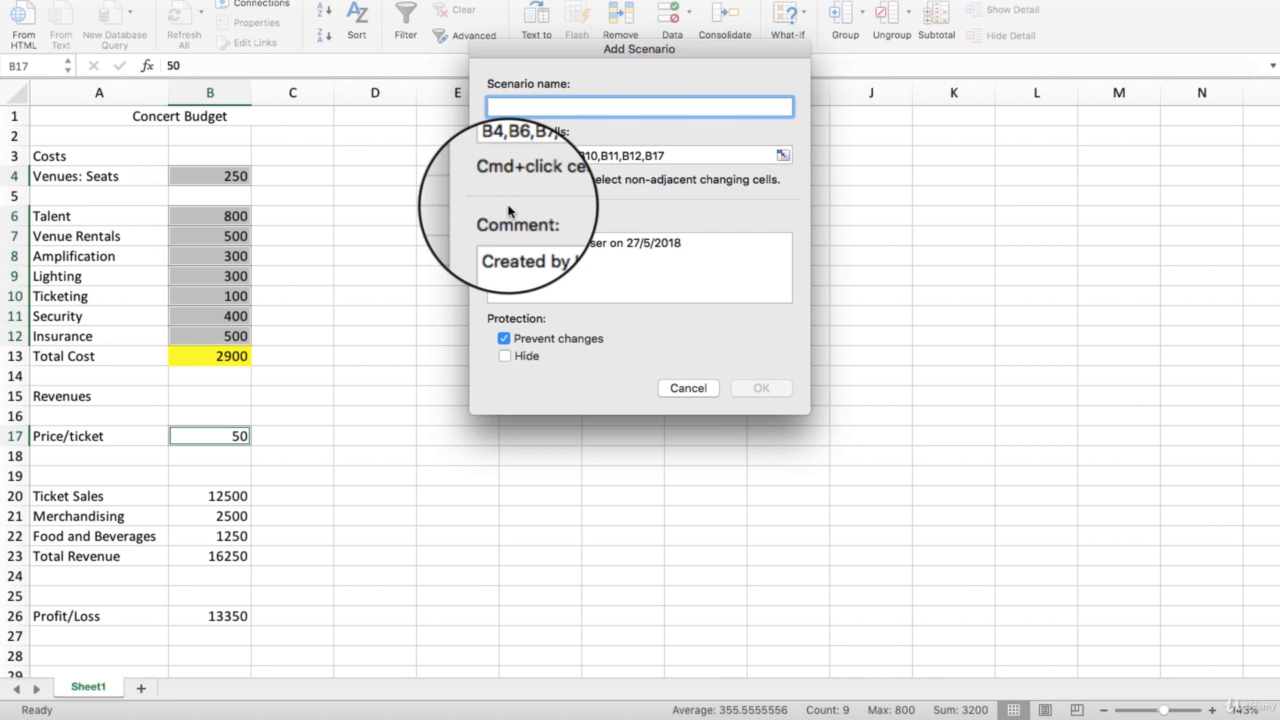
key("Caps_Lock")
type("S")
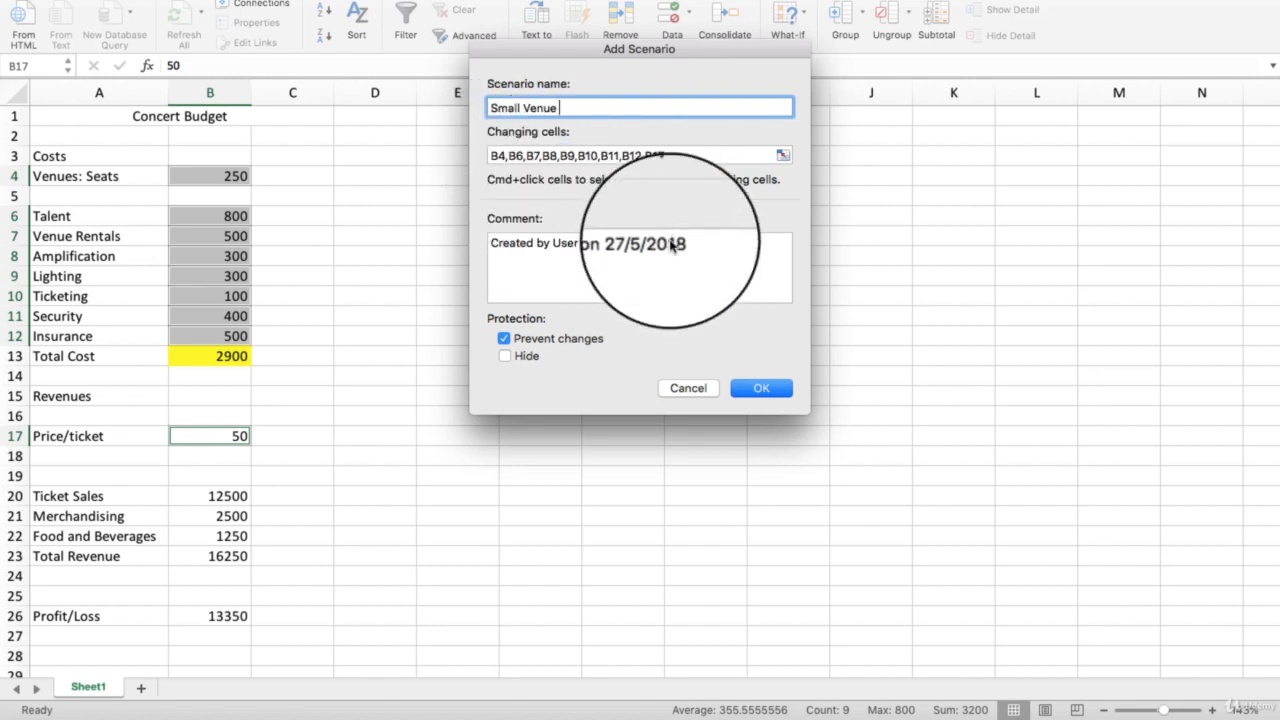
type("mall Venue")
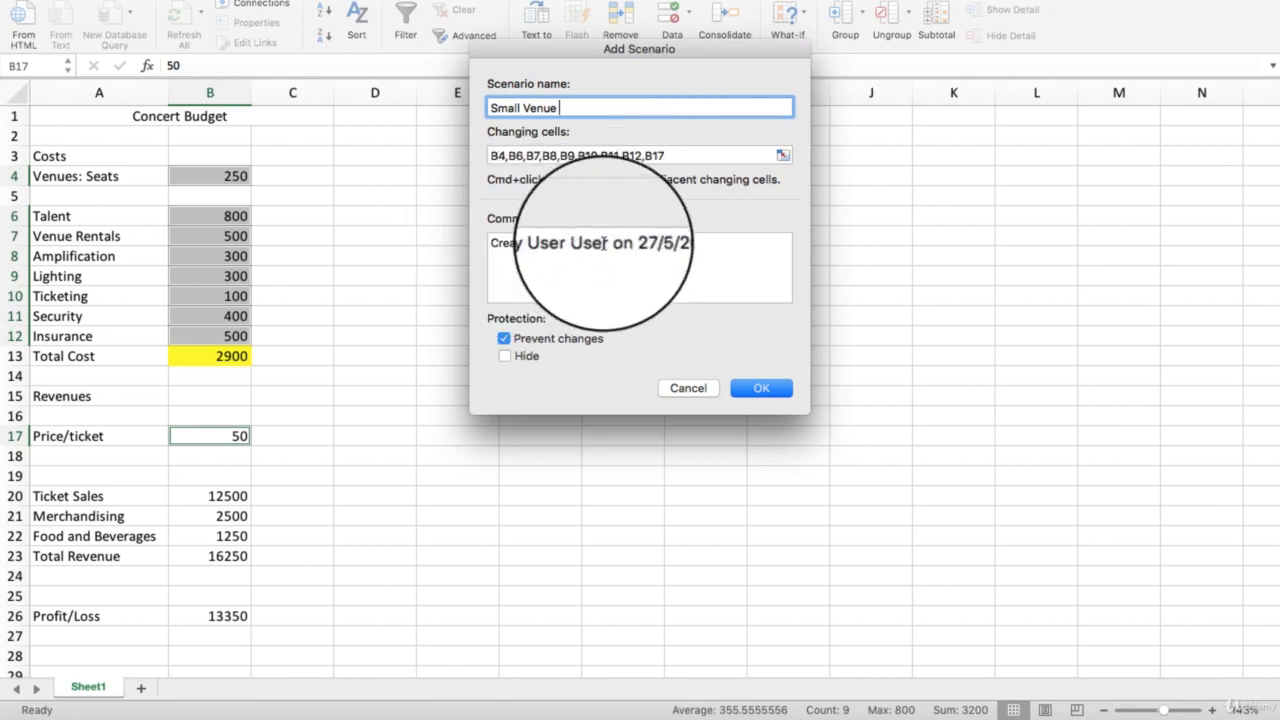
- Replace the Small Venue comment with "Estimated cost and revunes from small venue." and accept the scenario details
left_click_drag(780, 243, 505, 255)
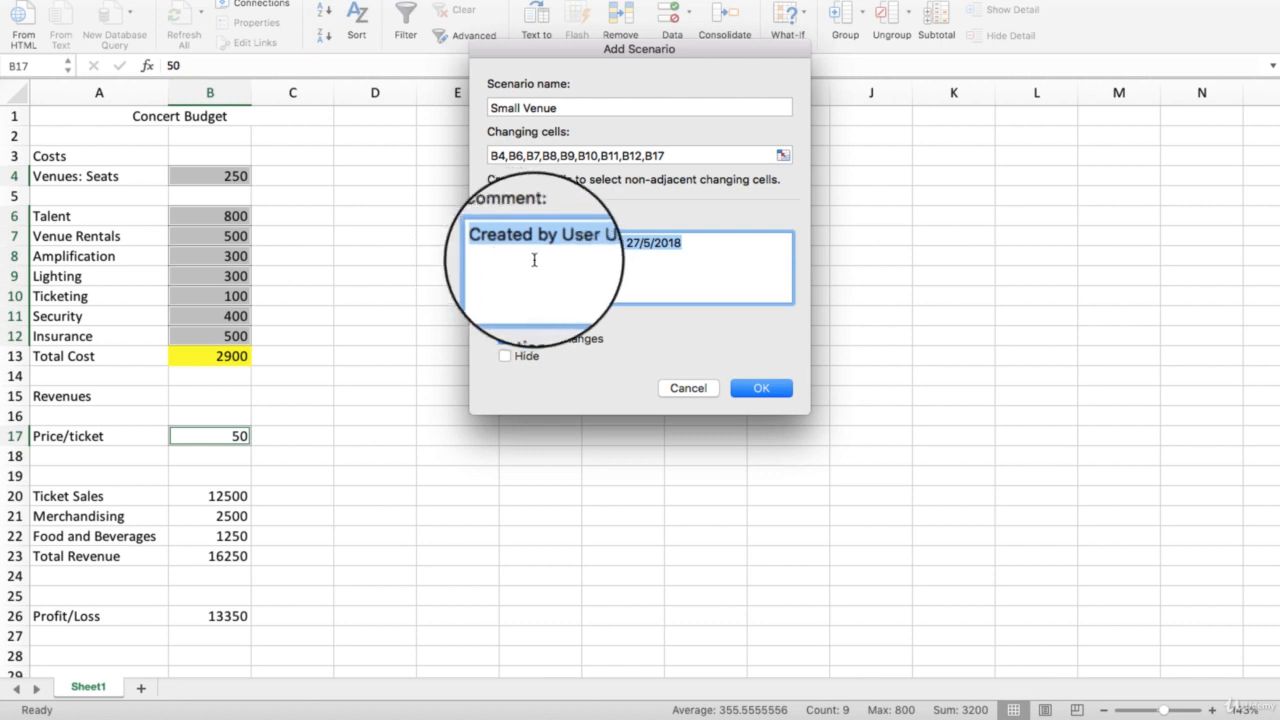
key("Caps_Lock")
type("E")
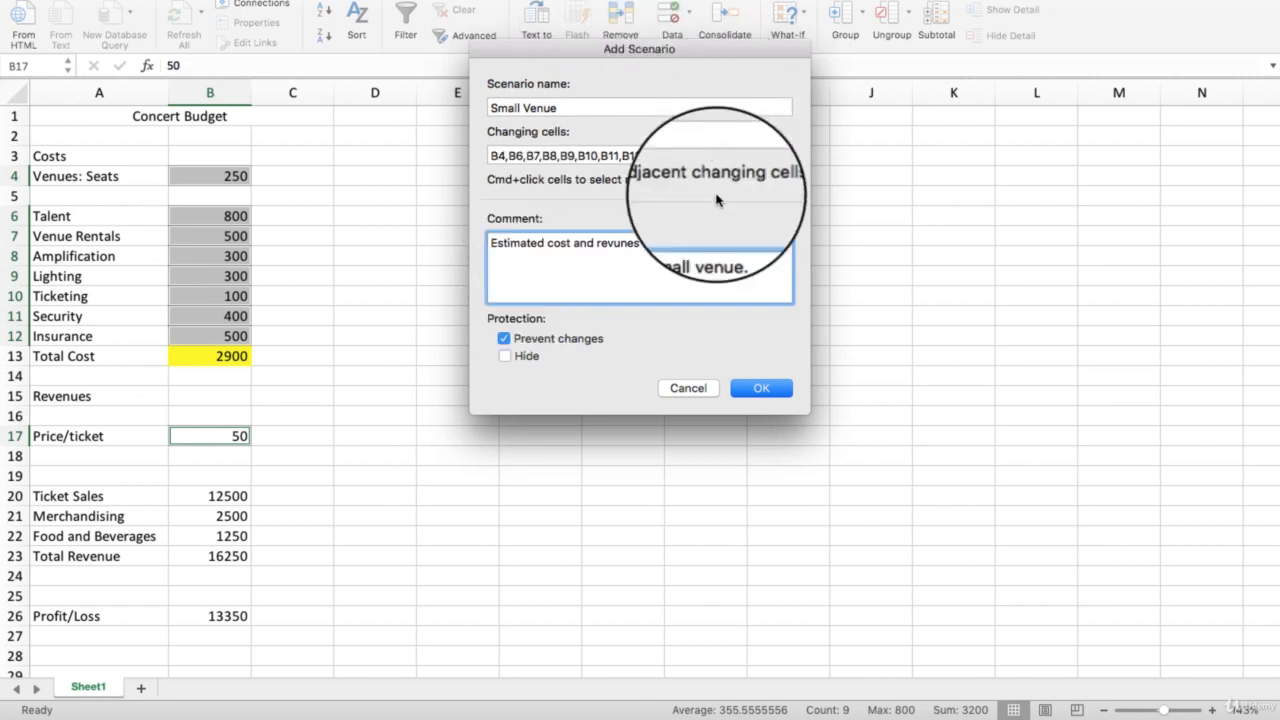
left_click(770, 388)
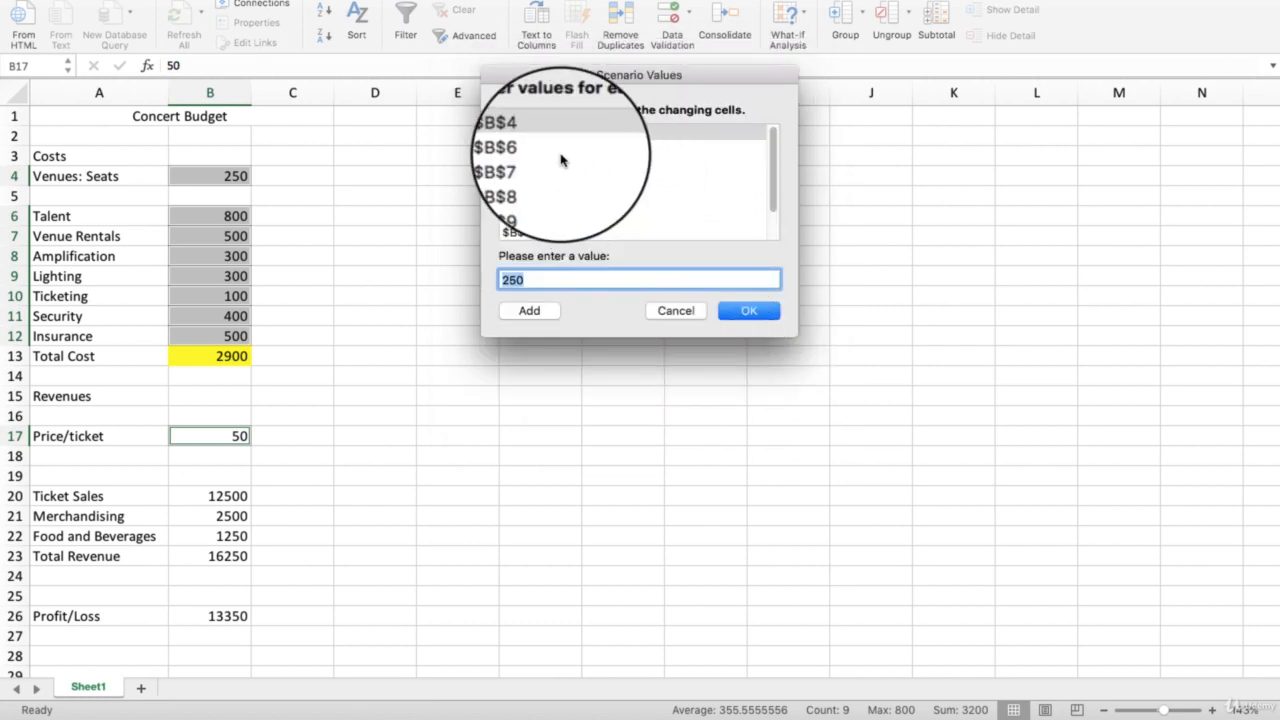
- Check the Small Venue values for B4 and B6 and save the scenario with the existing sheet values
left_click(527, 153)
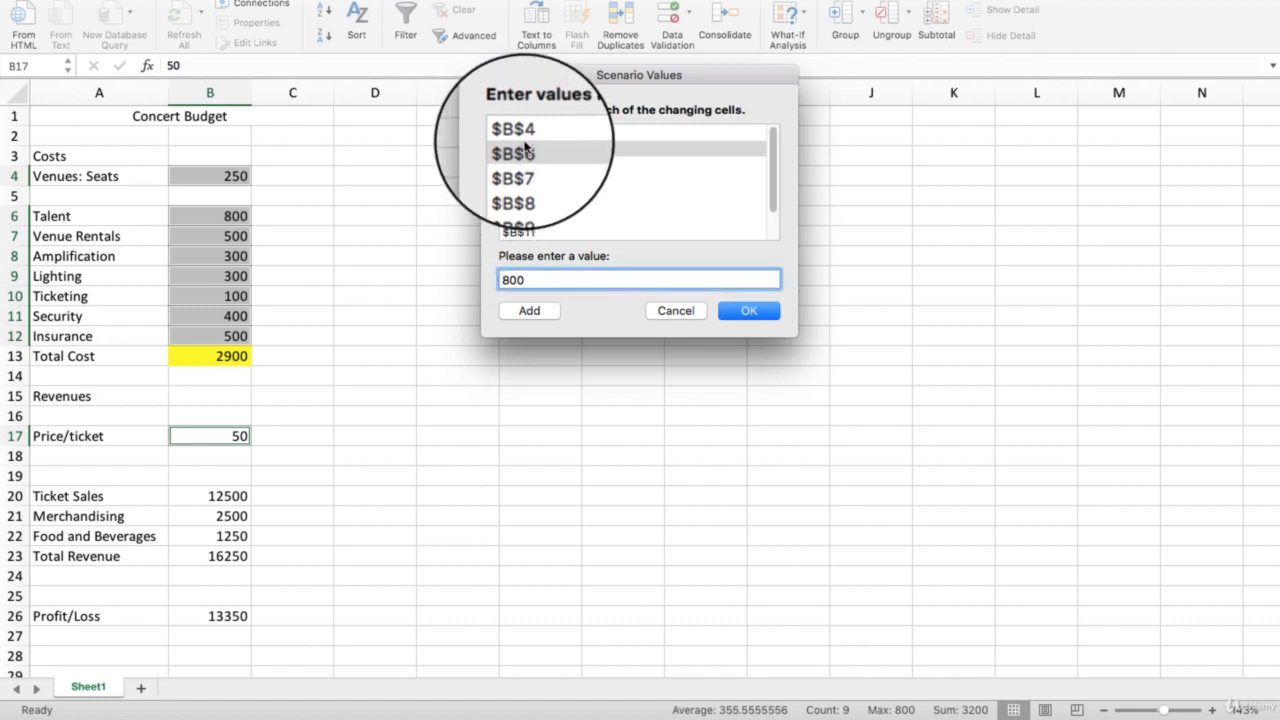
left_click(525, 138)
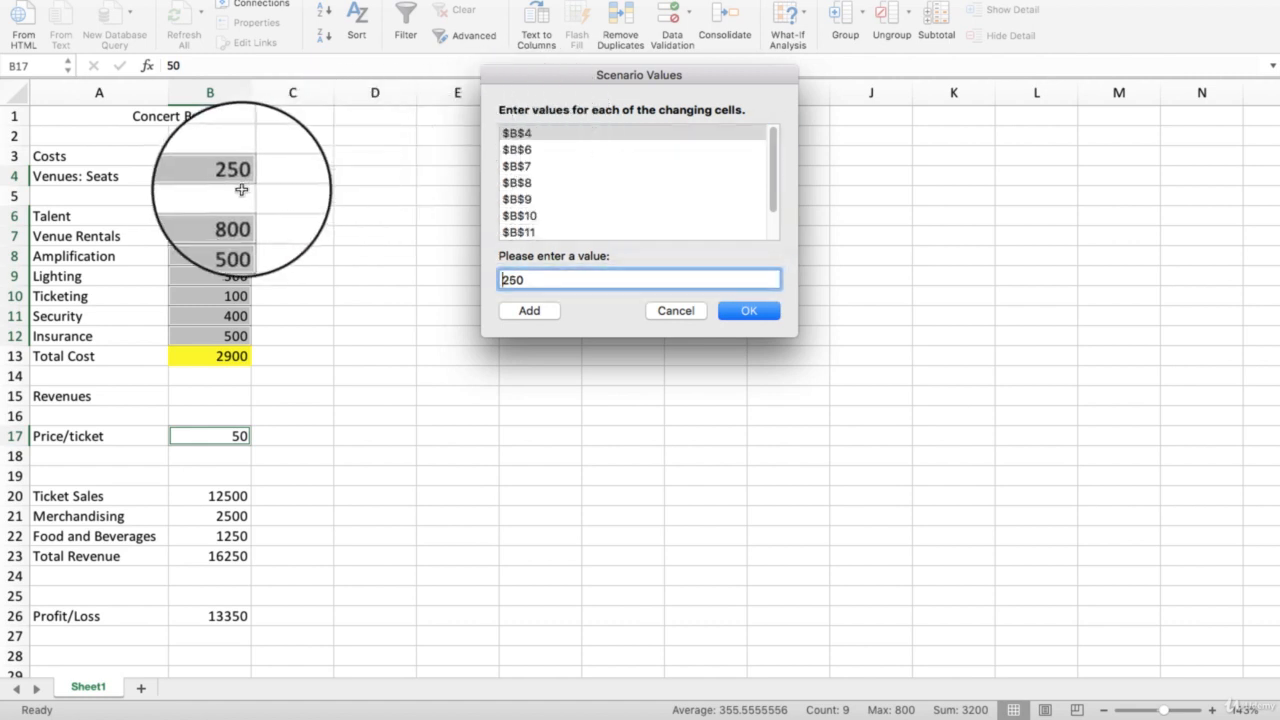
left_click(527, 152)
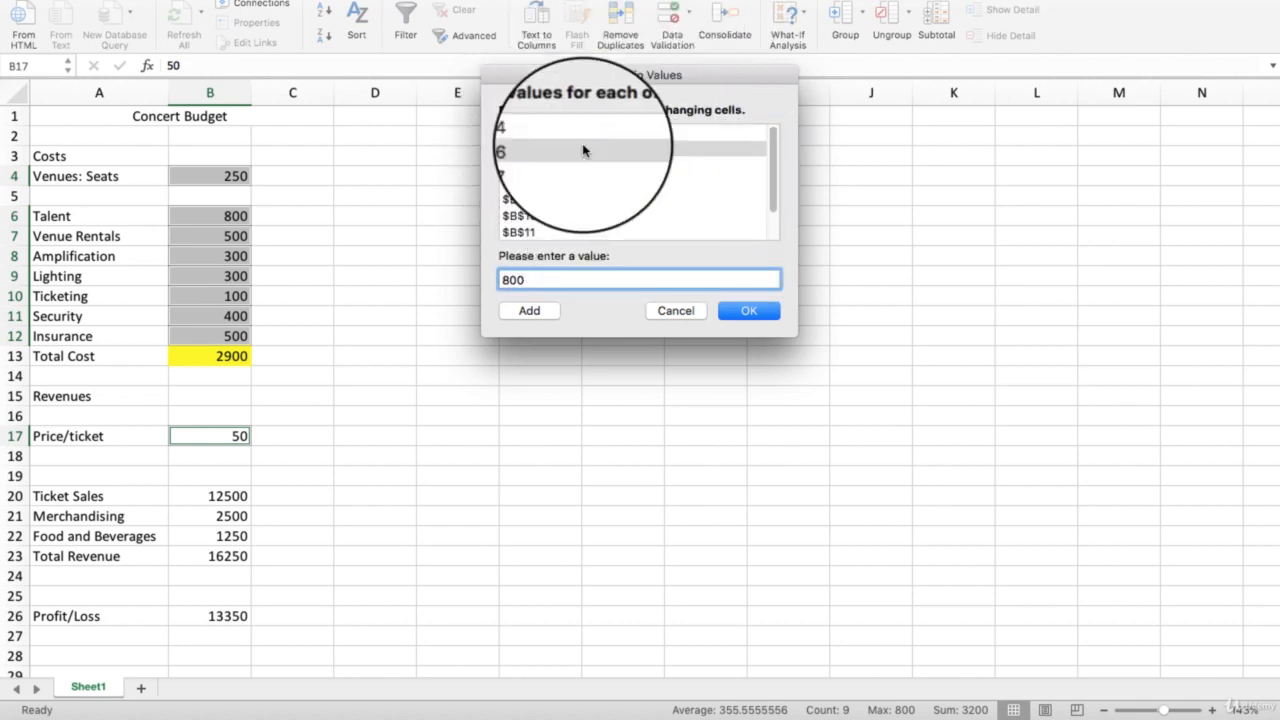
left_click(733, 311)
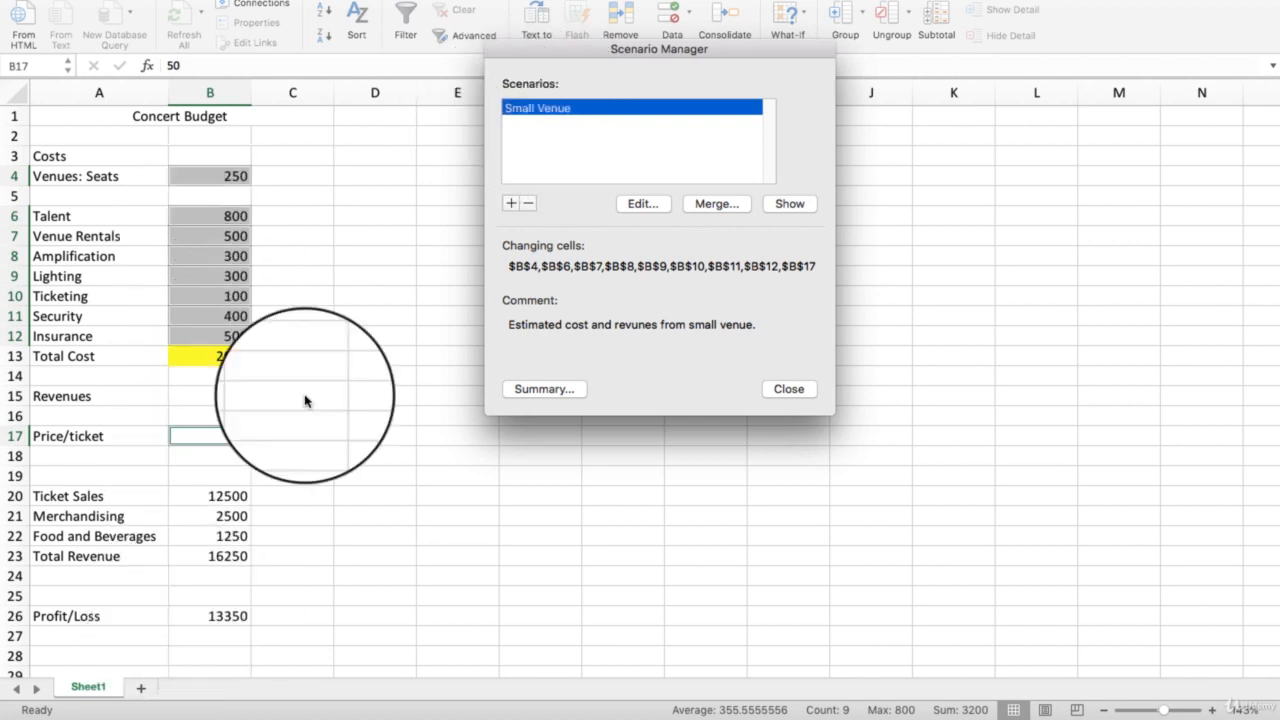
- Add a second scenario for the same changing cells and name it "Larger Venue"
left_click(511, 205)
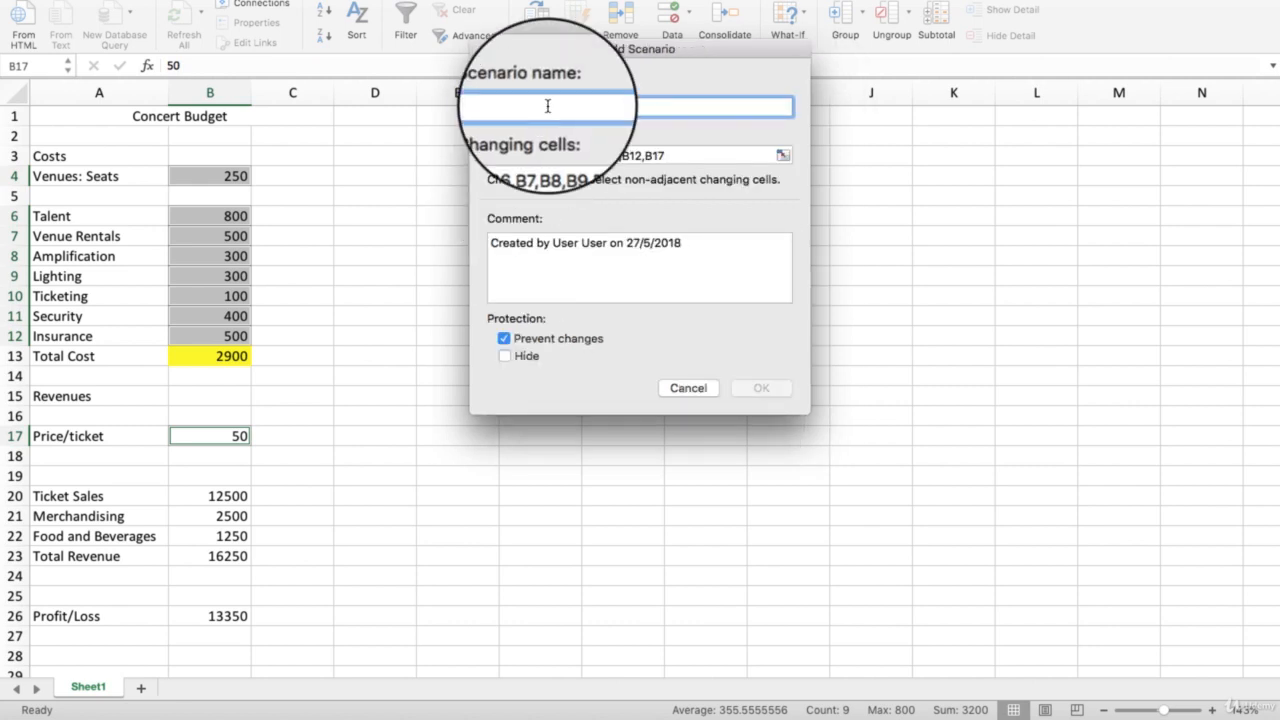
key("Caps_Lock")
type("L")
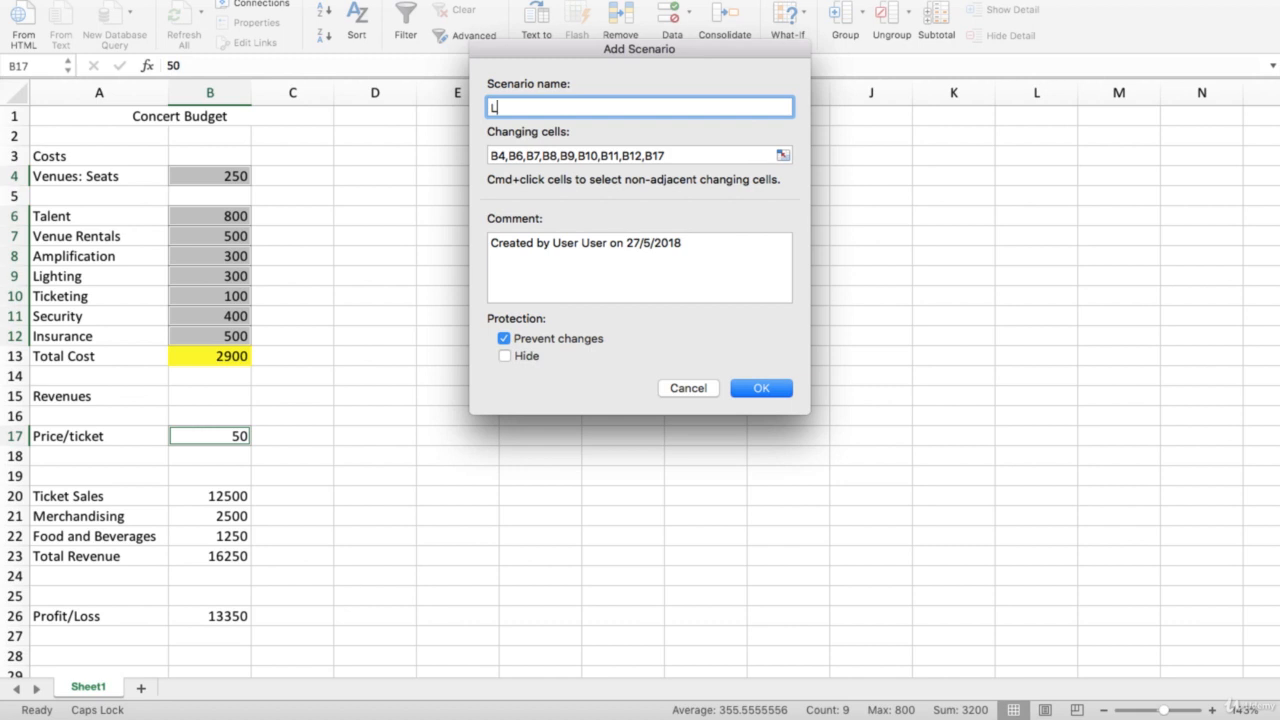
key("Caps_Lock")
type("arger Venue")
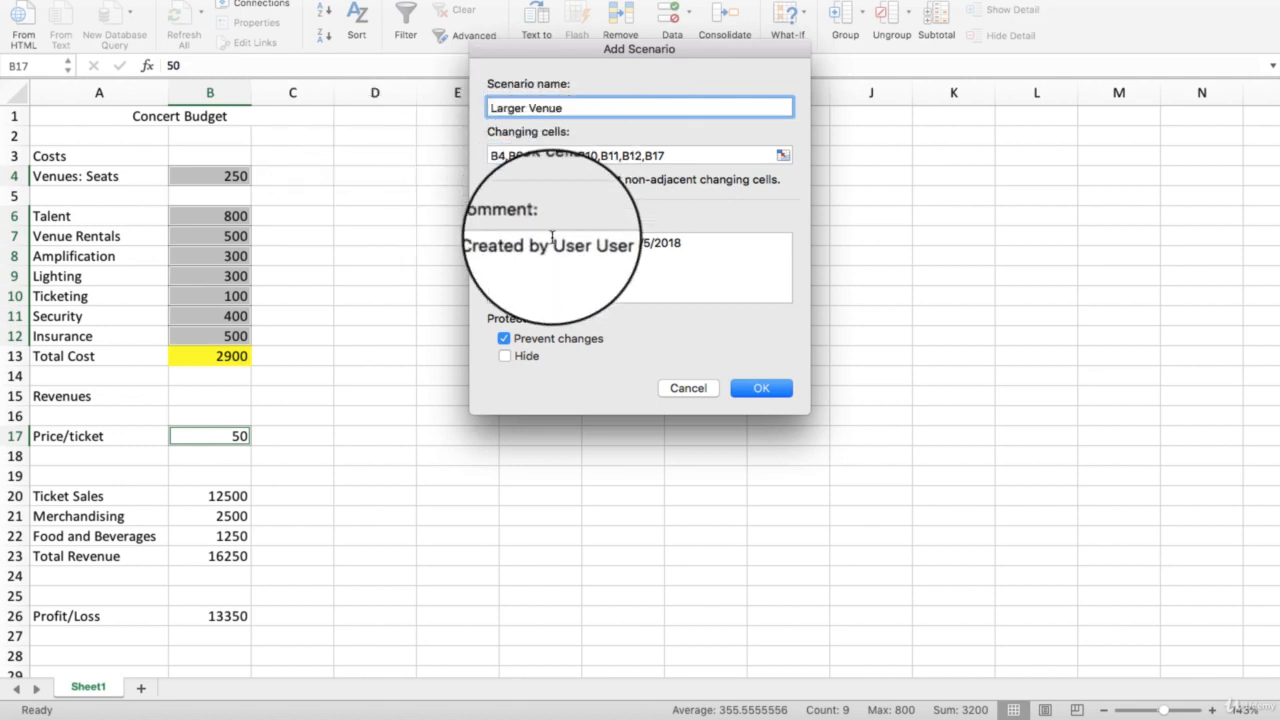
- Replace the default comment with a note on the cost and revenue from the larger venue, and accept the scenario details
left_click_drag(683, 242, 489, 242)
key("BackSpace")
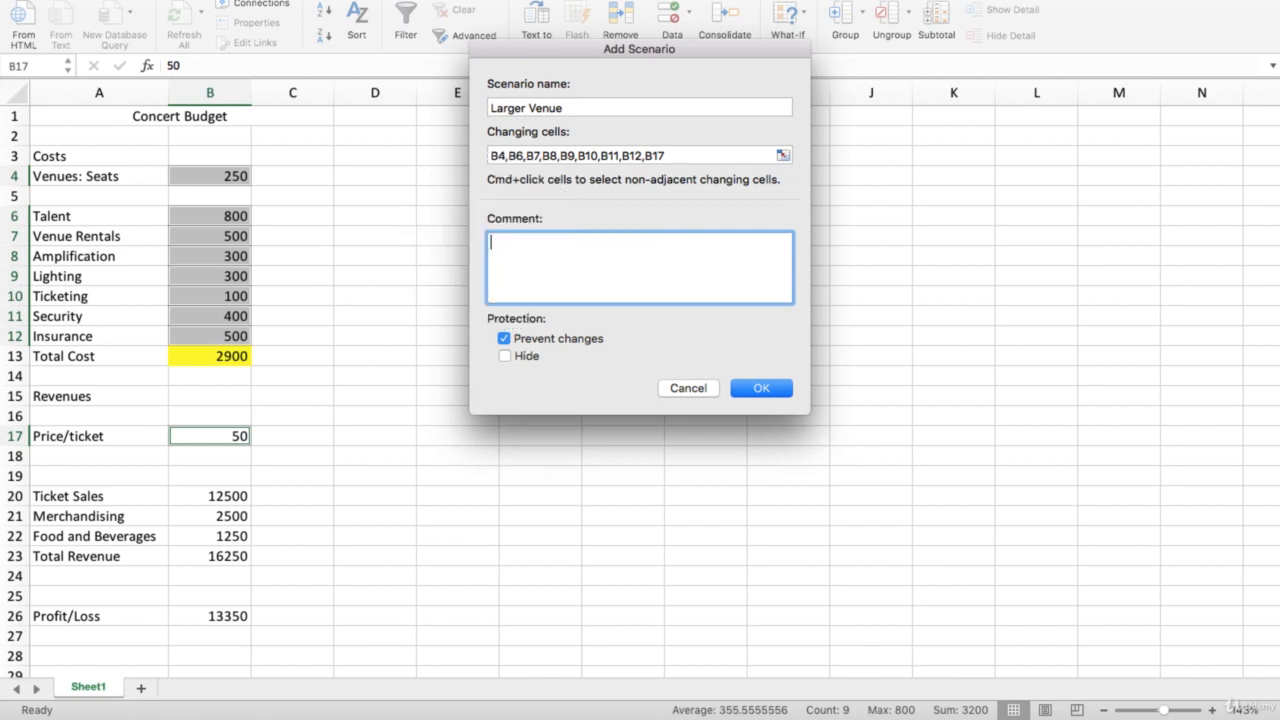
key("Caps_Lock")
type("C")
key("Caps_Lock")
type("ost and")
key("Caps_Lock")
type("RE")
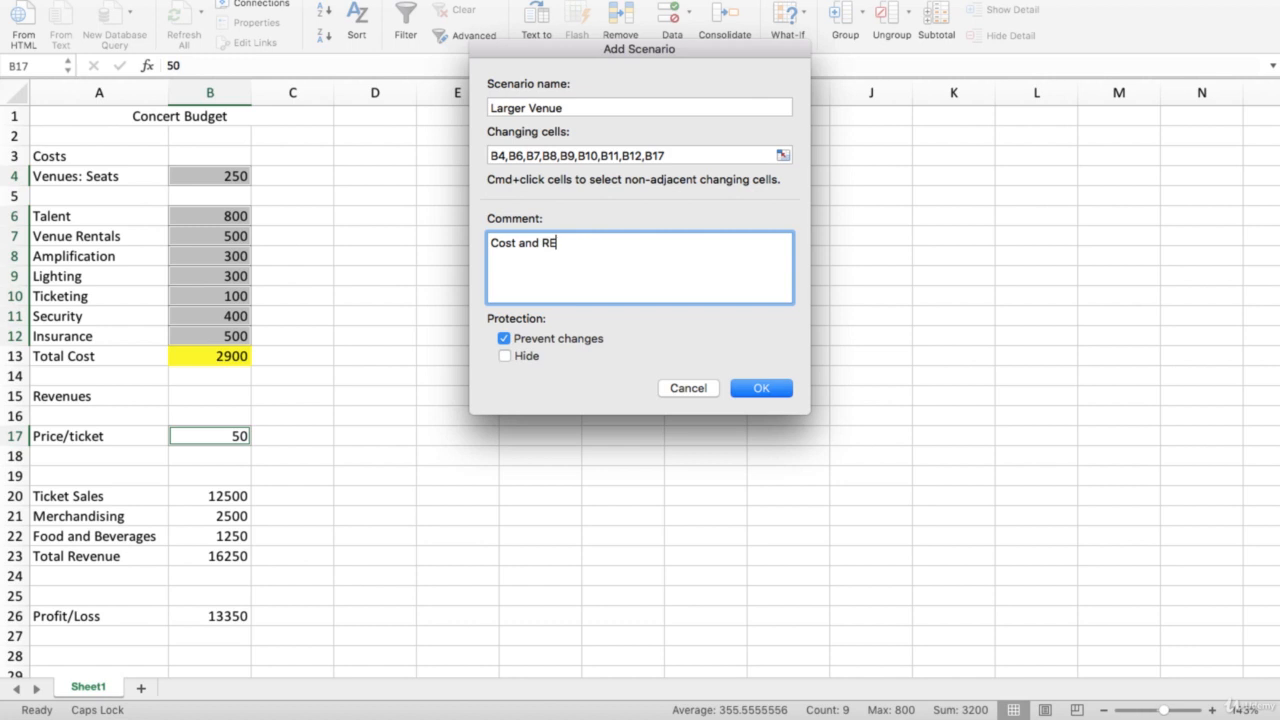
key("Caps_Lock")
key("BackSpace")
type("evenue from Larger")
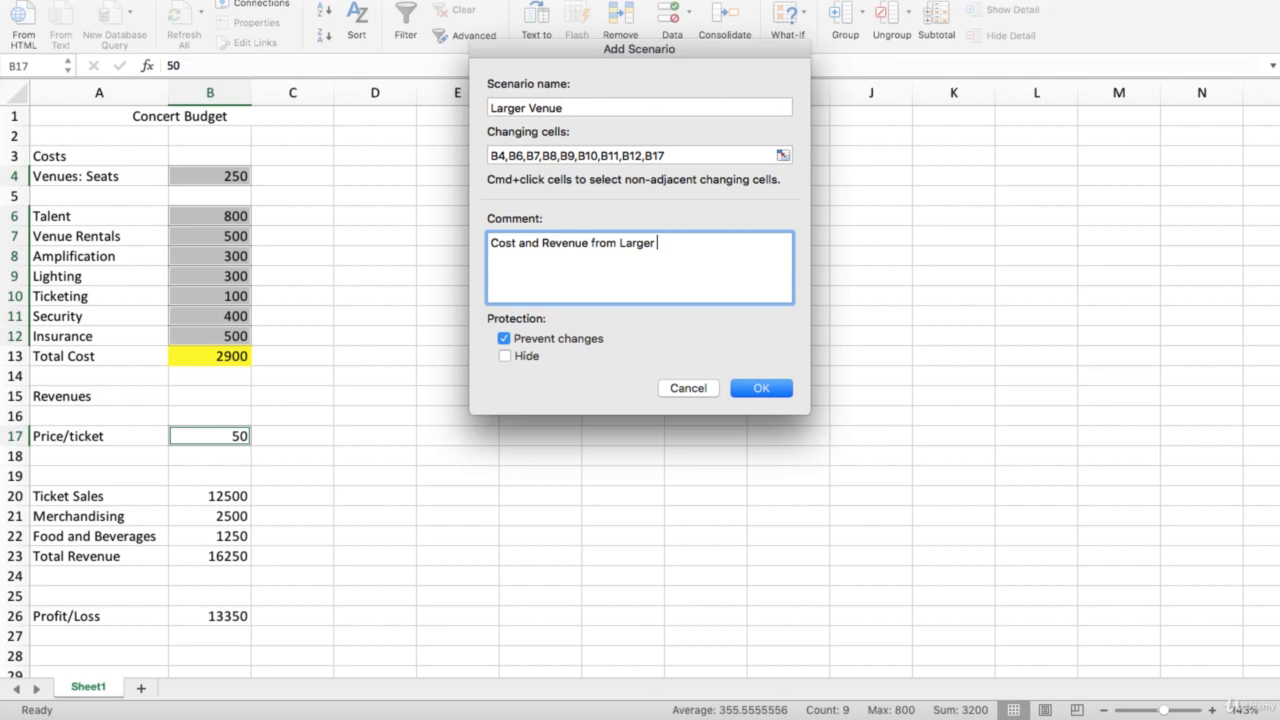
key("Caps_Lock")
key("Caps_Lock")
key("BackSpace")
key("Caps_Lock")
type("V")
key("Caps_Lock")
type("enue")
left_click(760, 389)
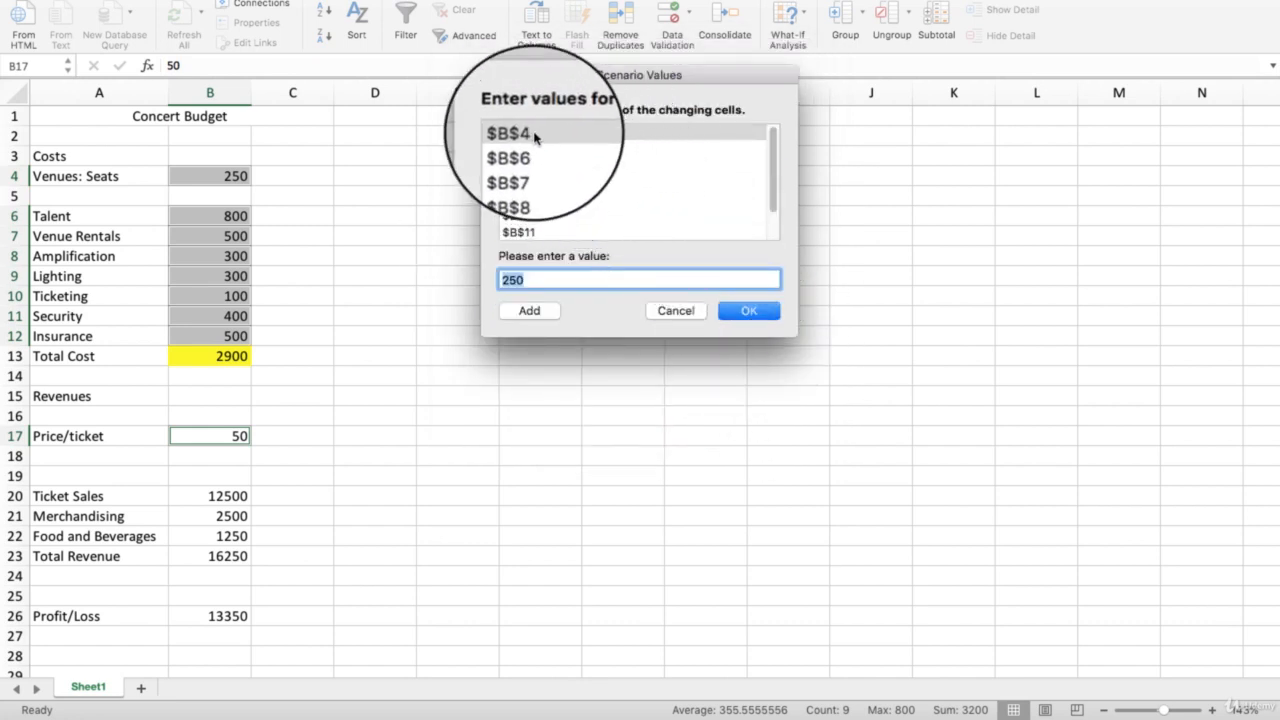
- Set the Larger Venue scenario's seats in B4 to 900 and its talent cost in B6 to 1200
left_click(530, 134)
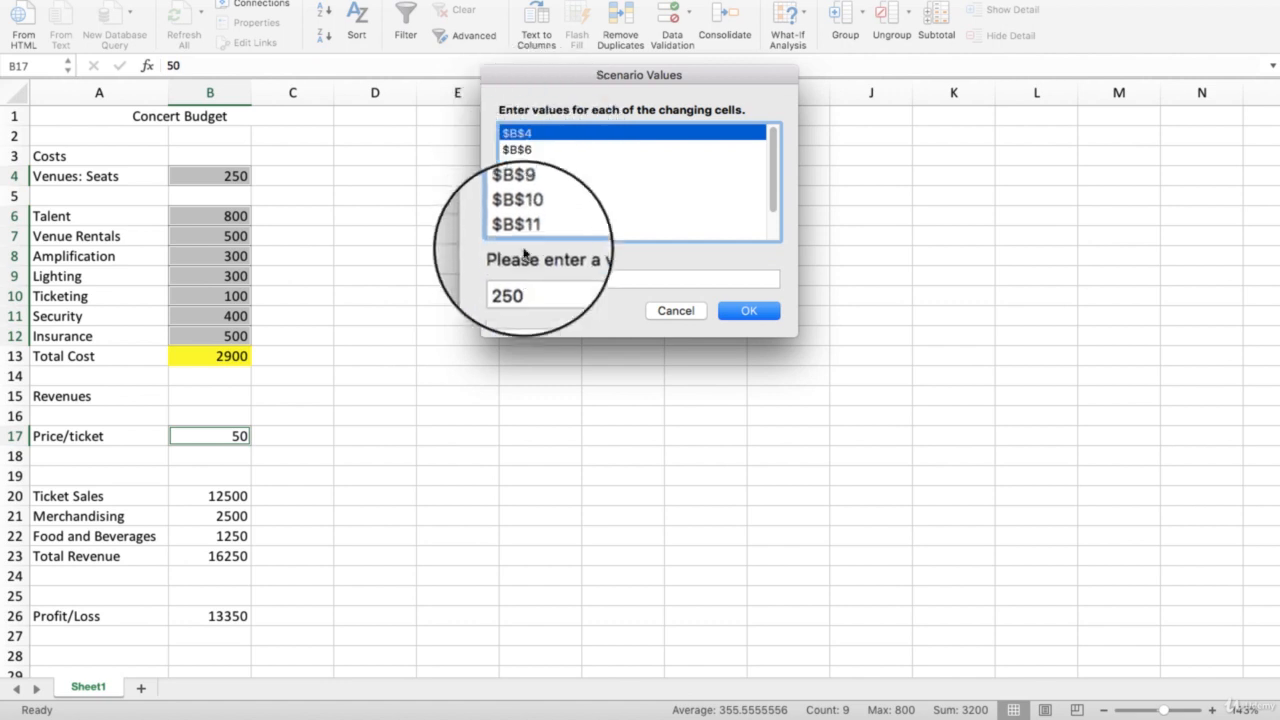
left_click_drag(527, 278, 501, 280)
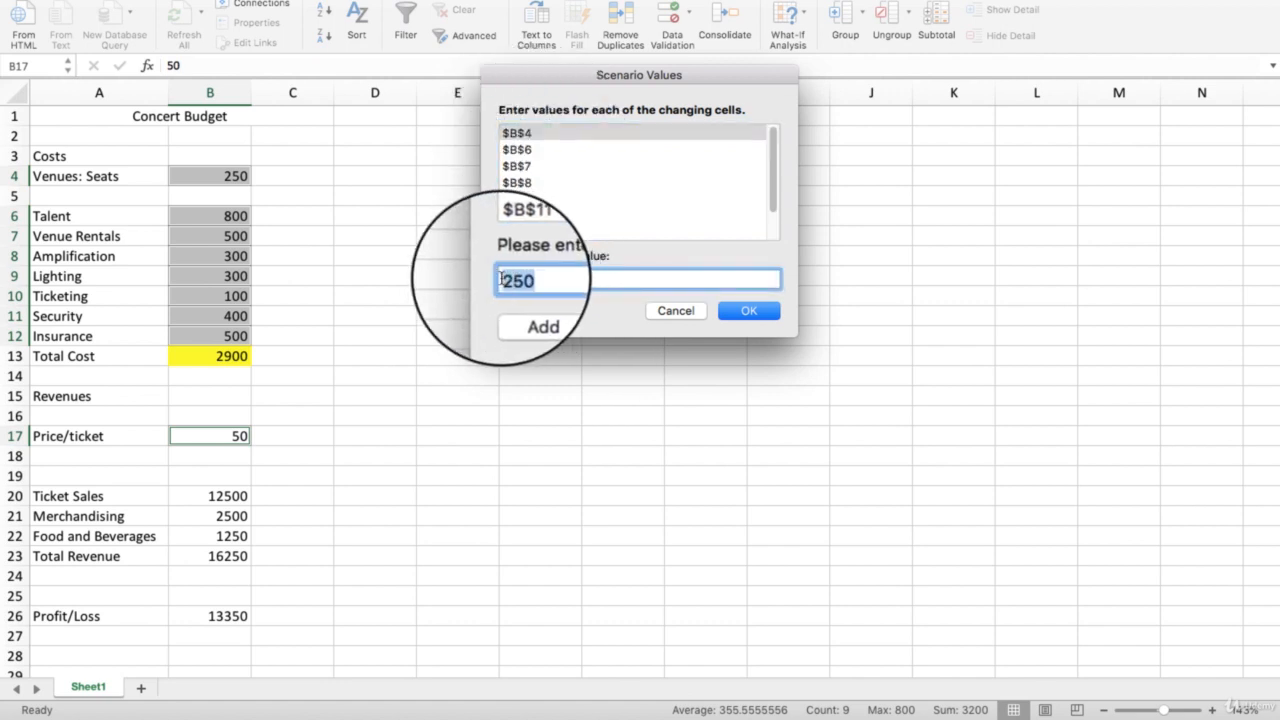
type("900")
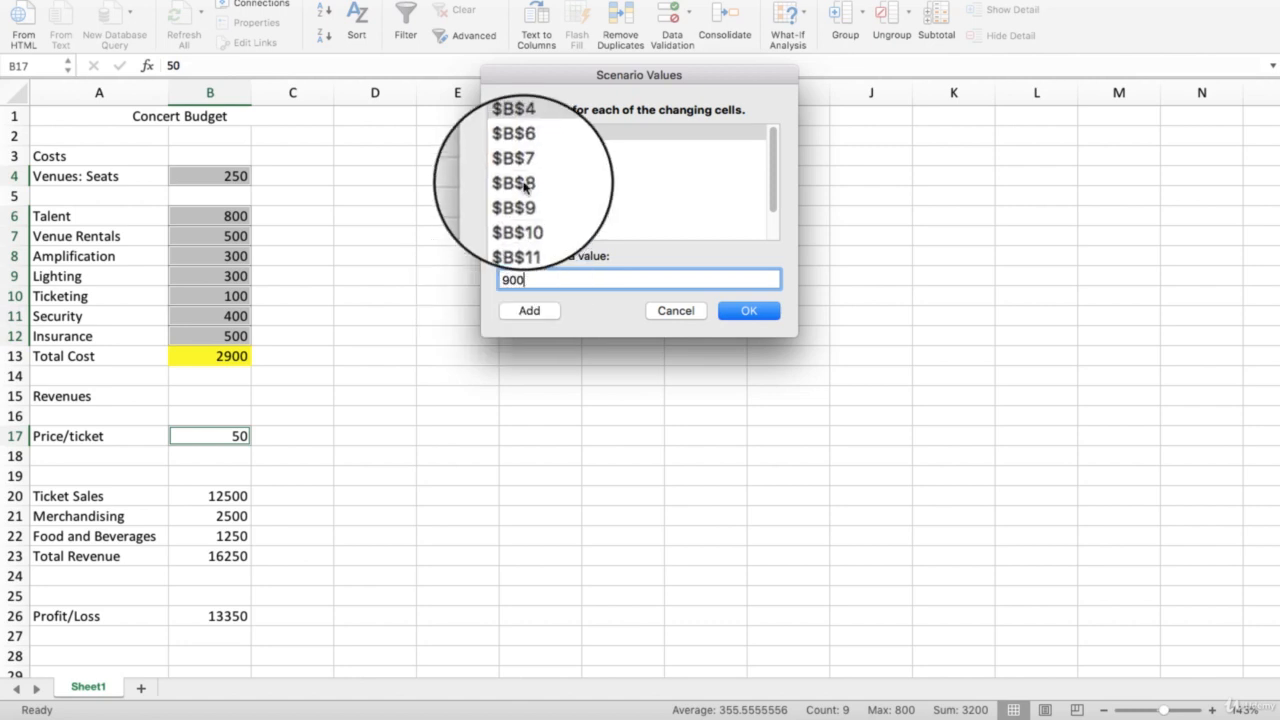
left_click(517, 150)
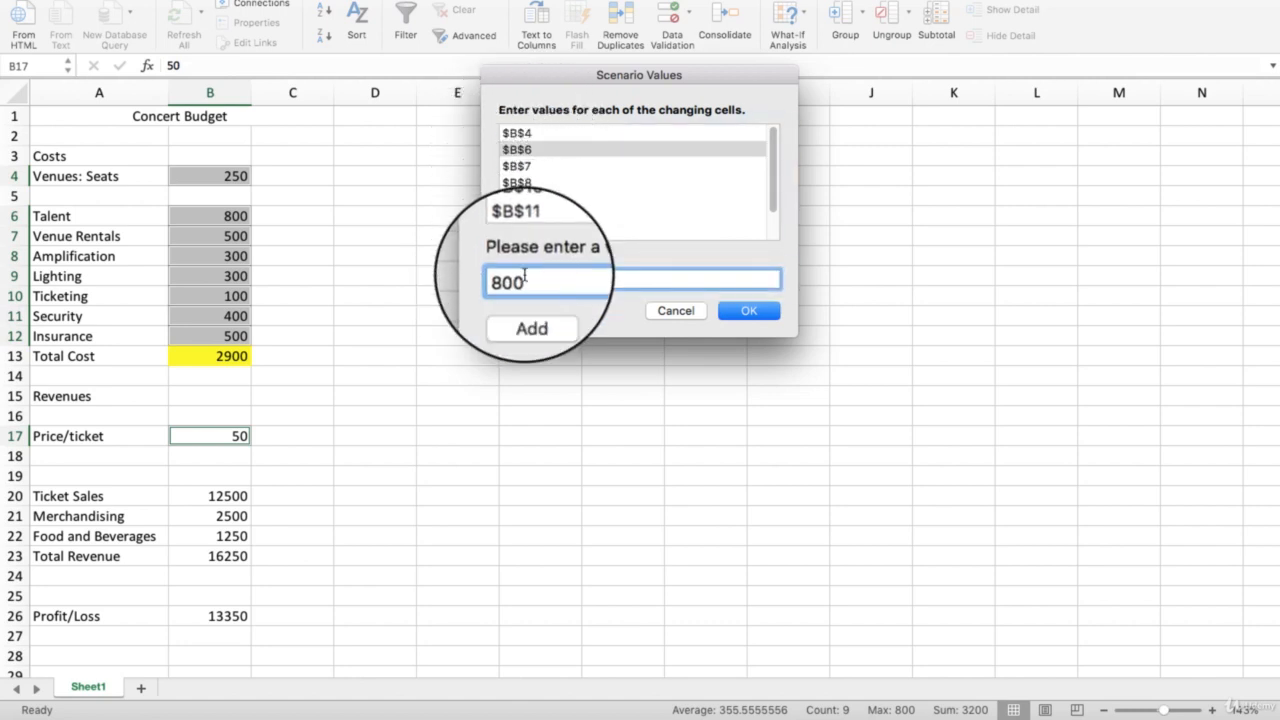
left_click_drag(545, 280, 505, 279)
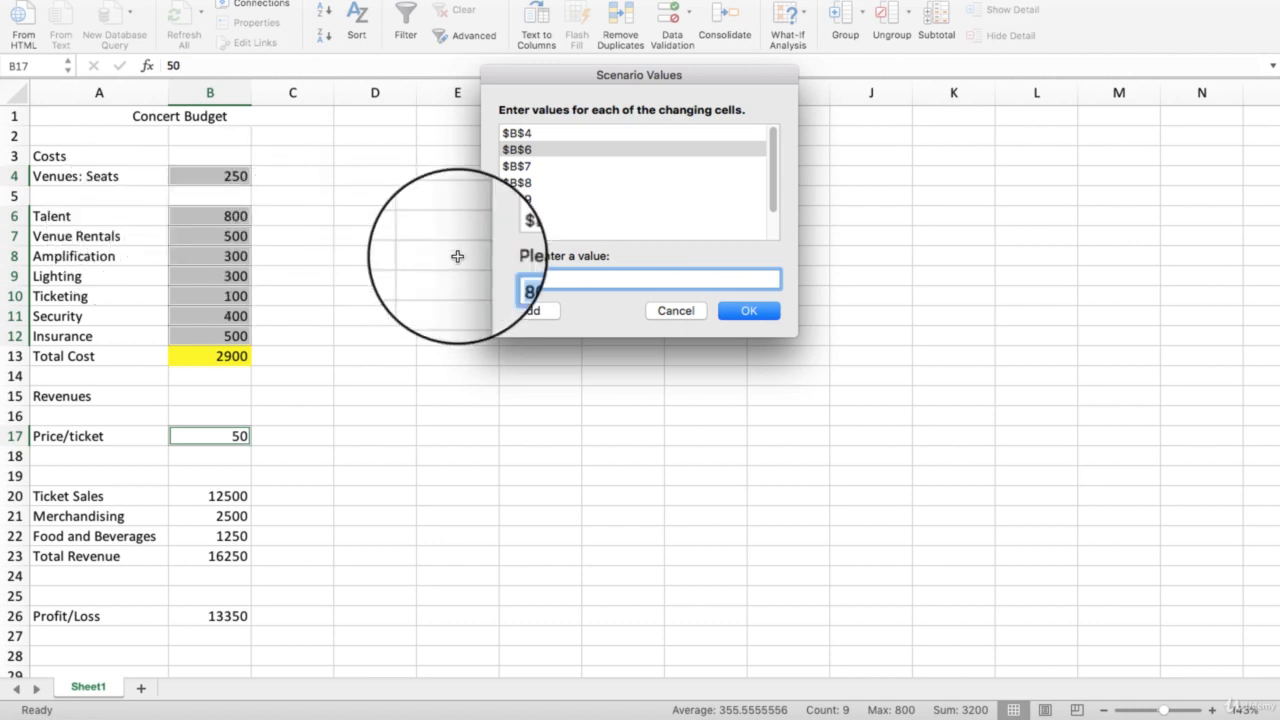
left_click(535, 281)
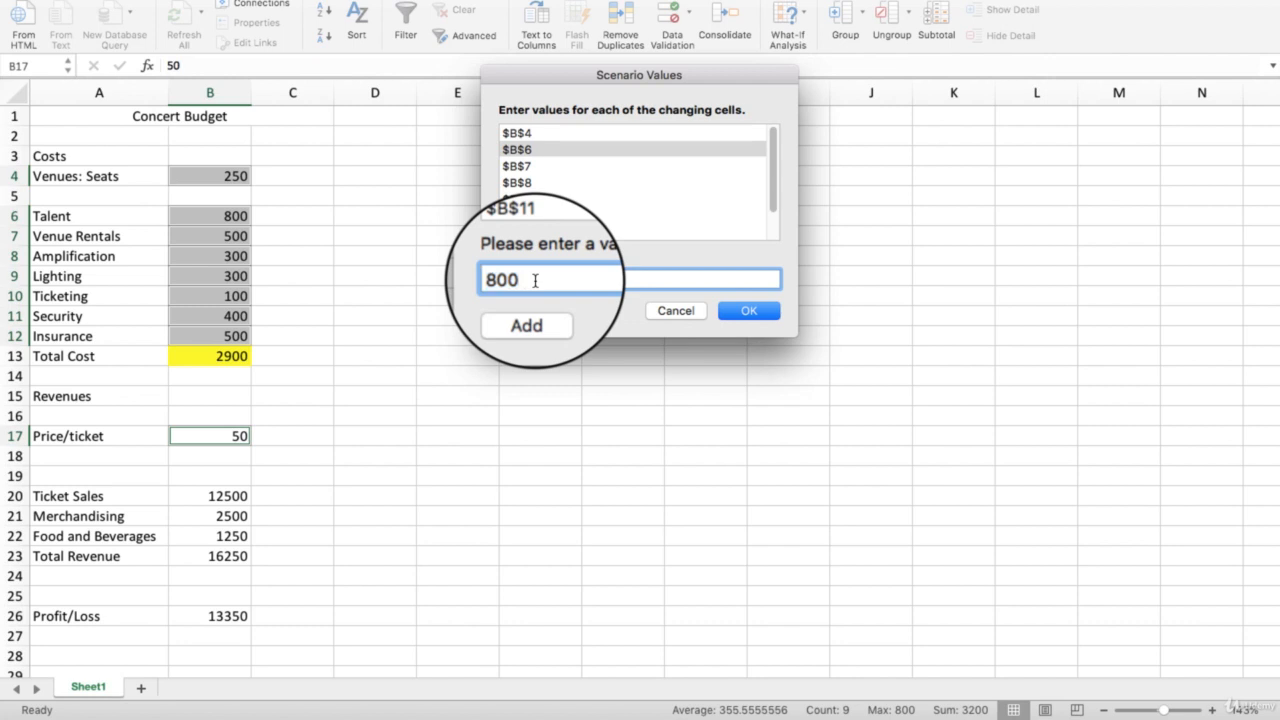
left_click_drag(535, 281, 500, 280)
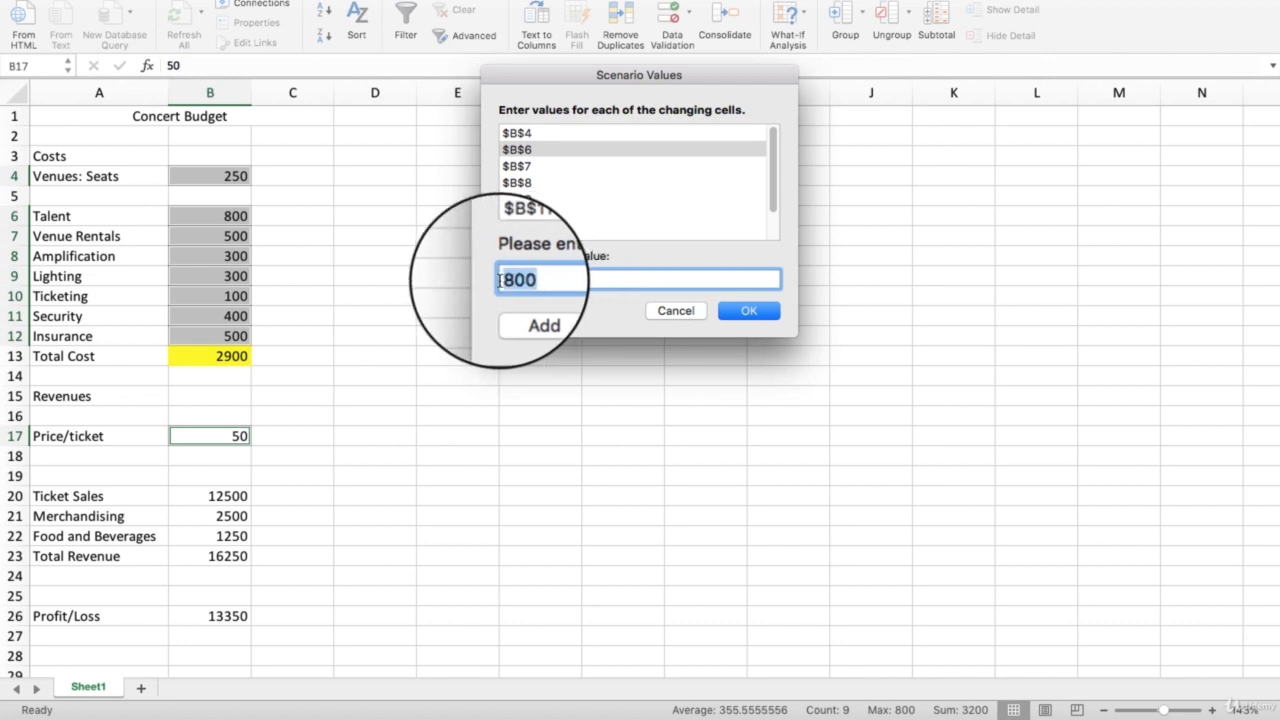
type("12")
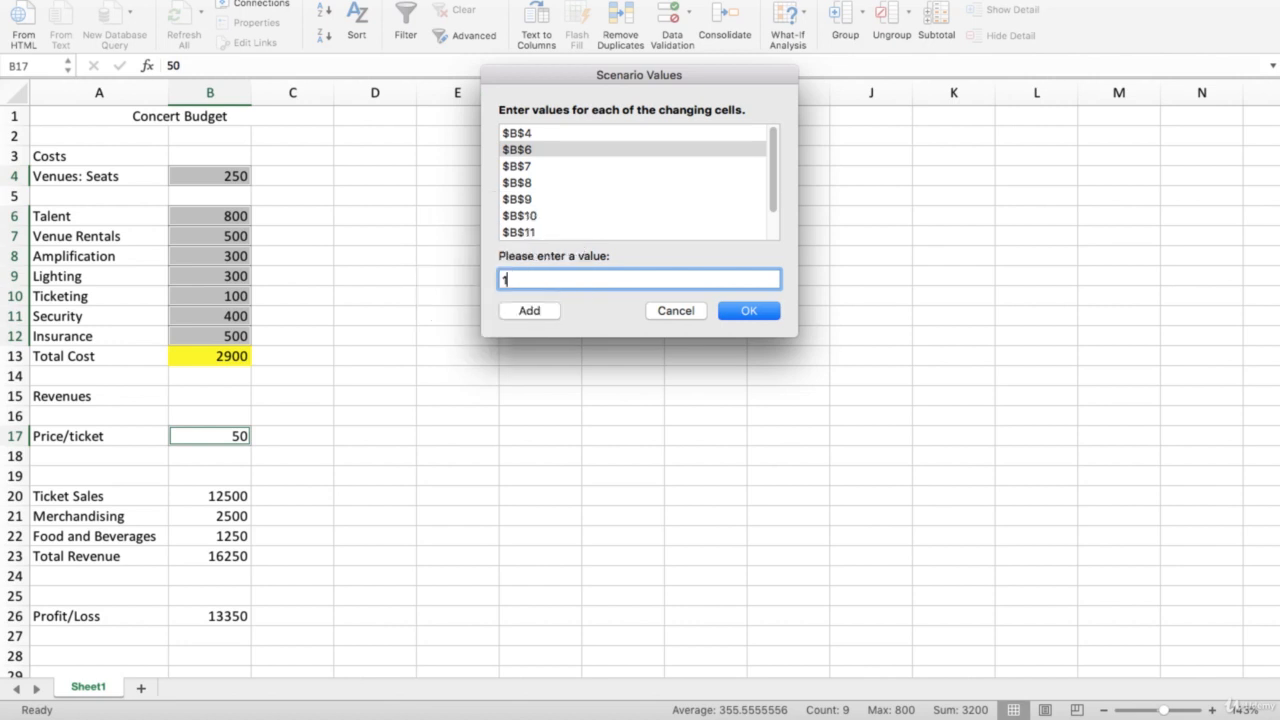
- Set the scenario's venue rental cost in B7 to 900 and enter a new amplification cost for B8
left_click(520, 166)
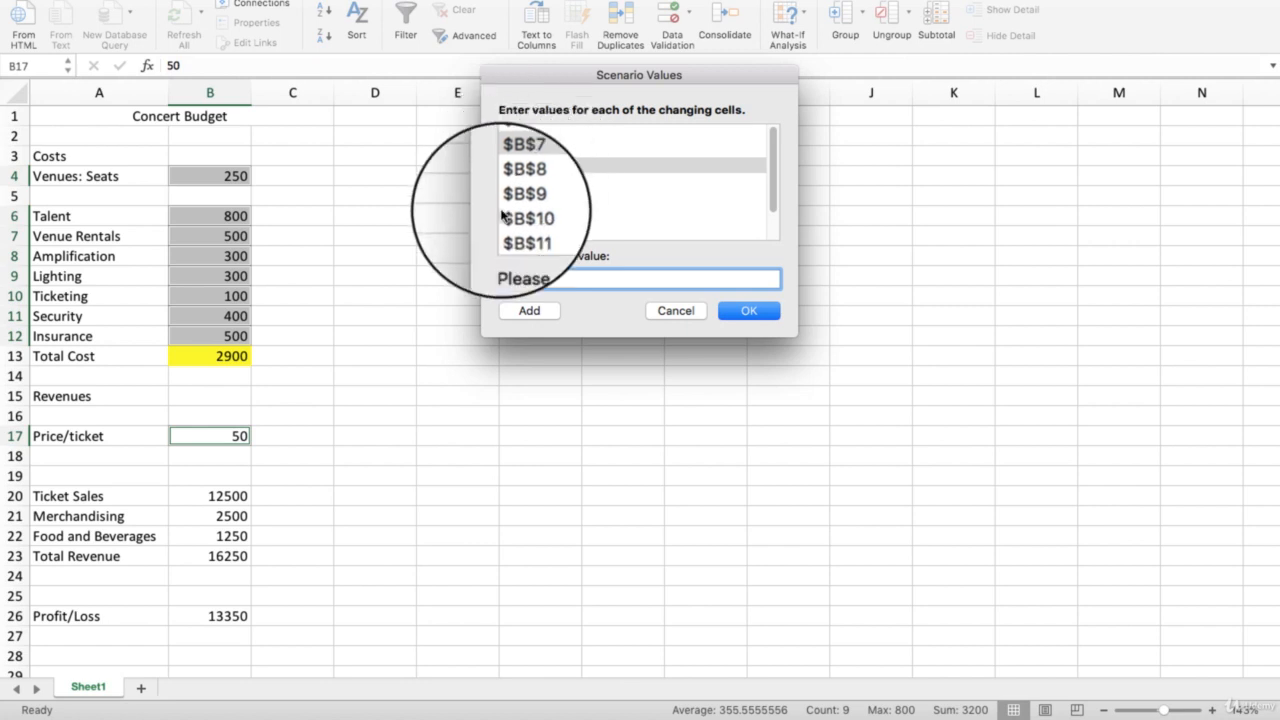
left_click_drag(517, 281, 503, 279)
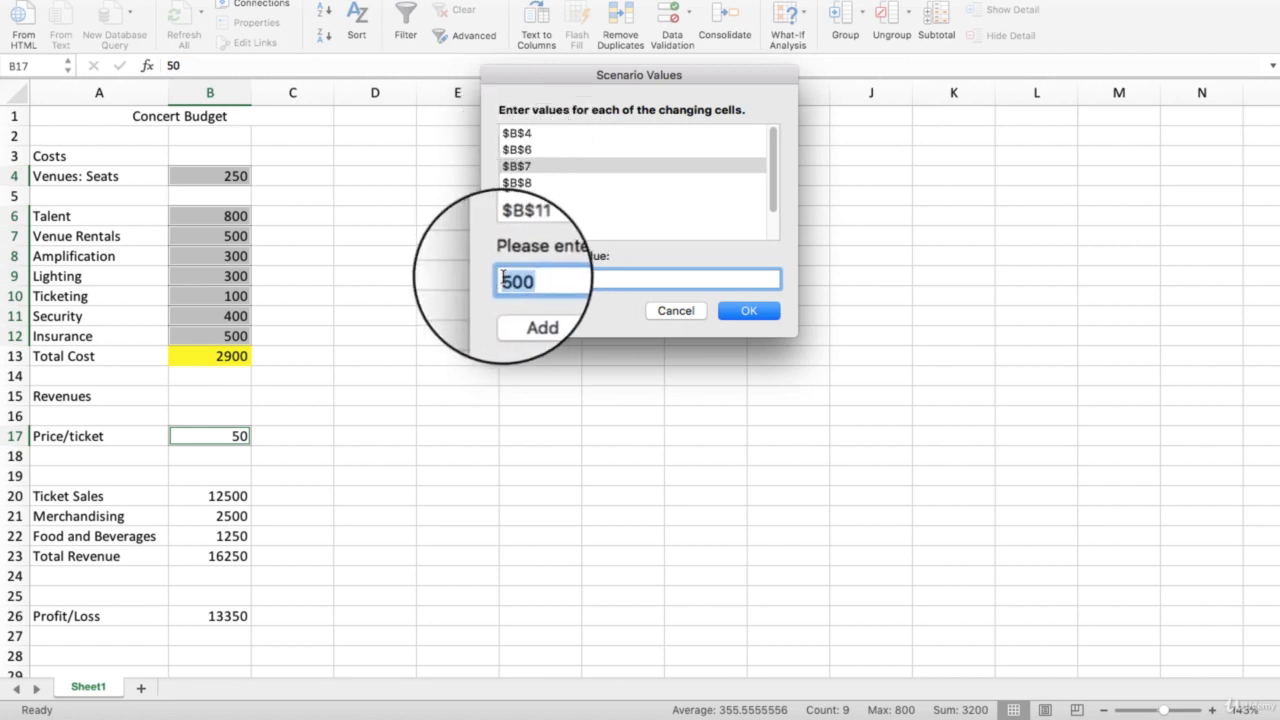
type("9")
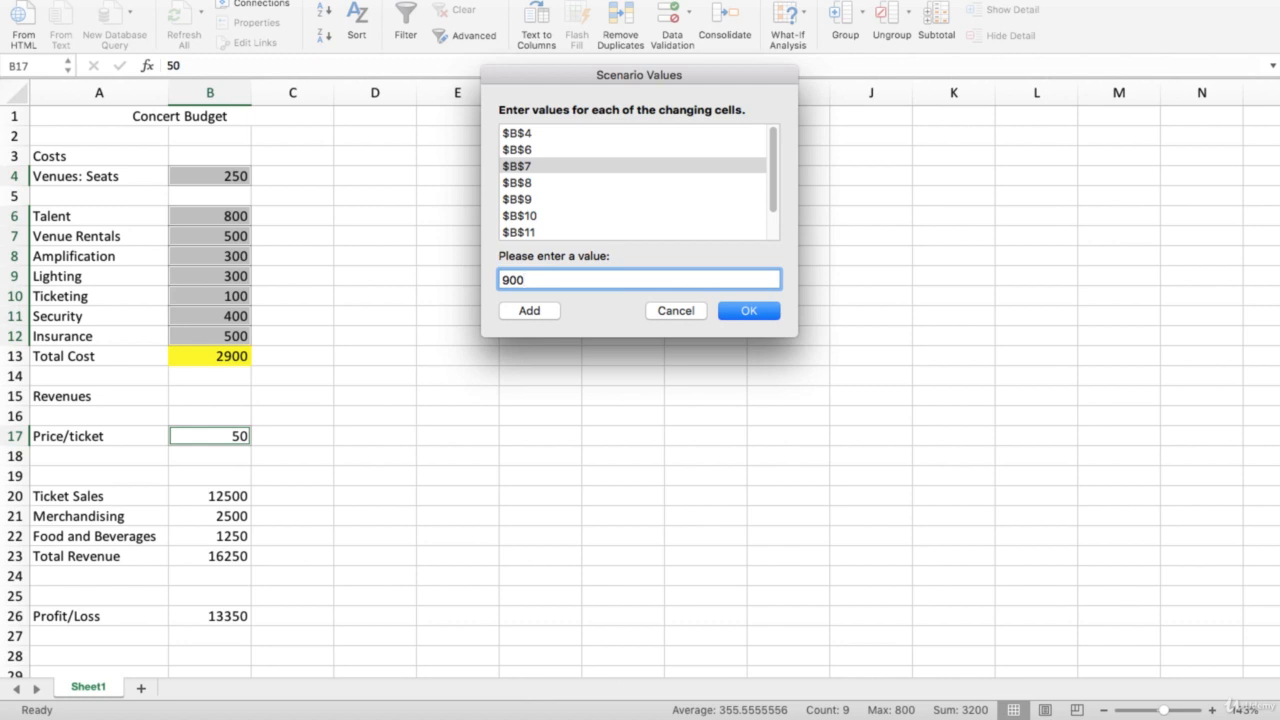
left_click(518, 183)
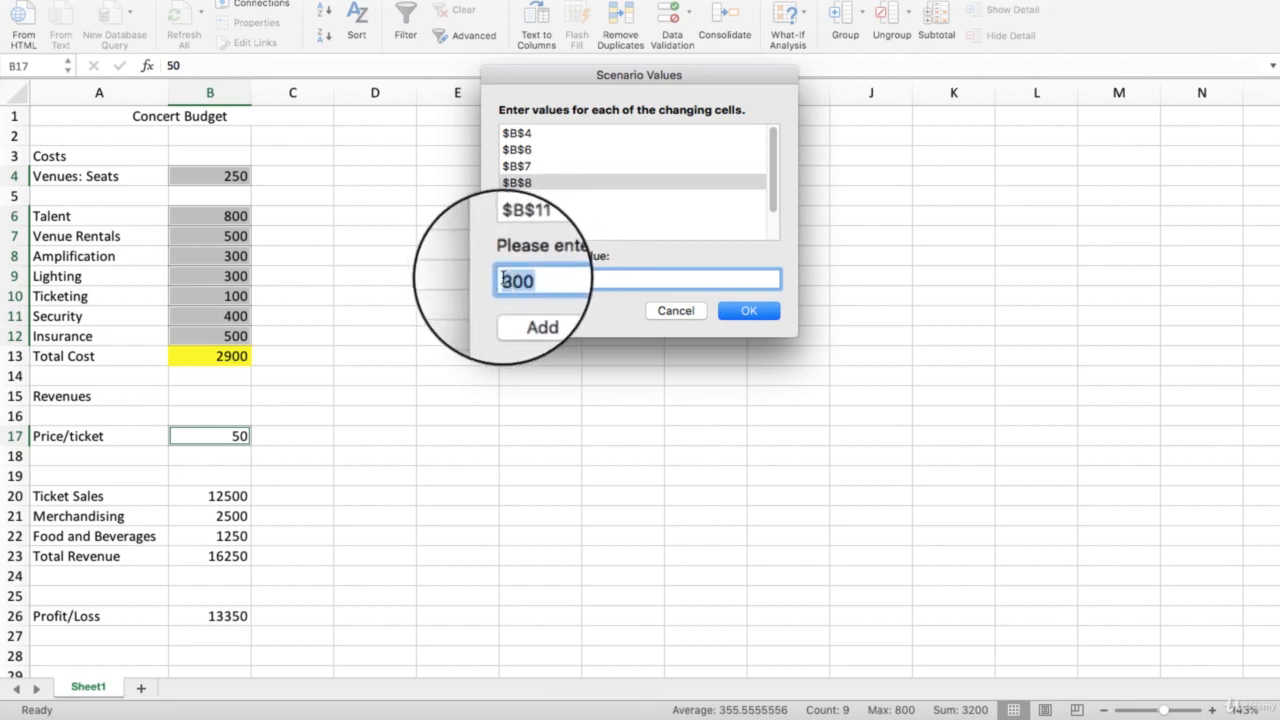
type("7")
- Set the scenario's lighting cost in B9 to 800 and its ticketing cost in B10 to 200
left_click(529, 200)
key("Tab")
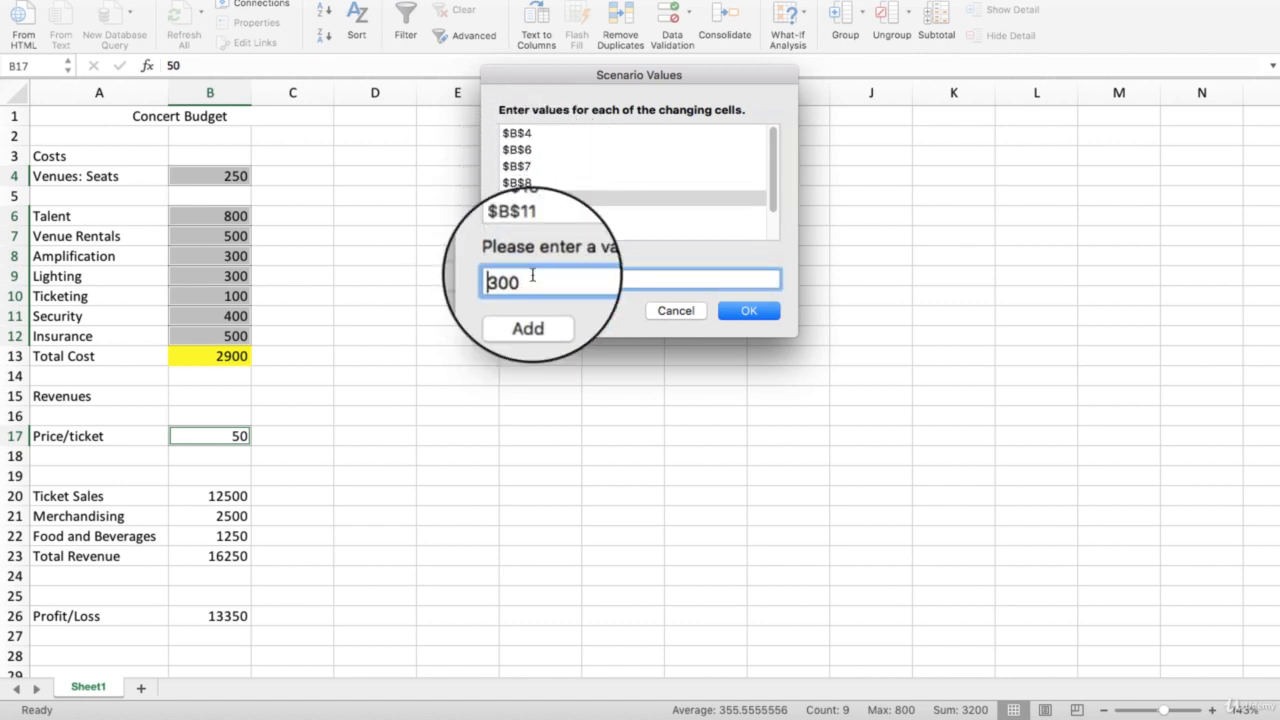
left_click_drag(530, 278, 501, 276)
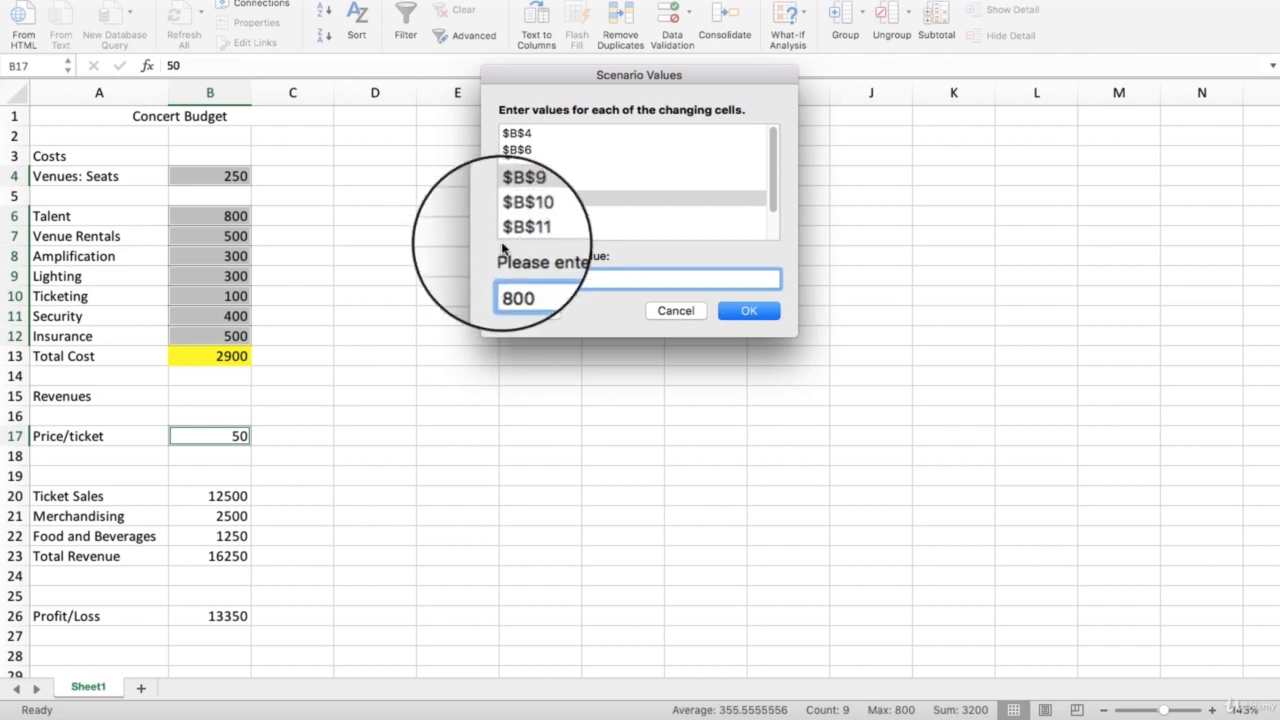
left_click(519, 217)
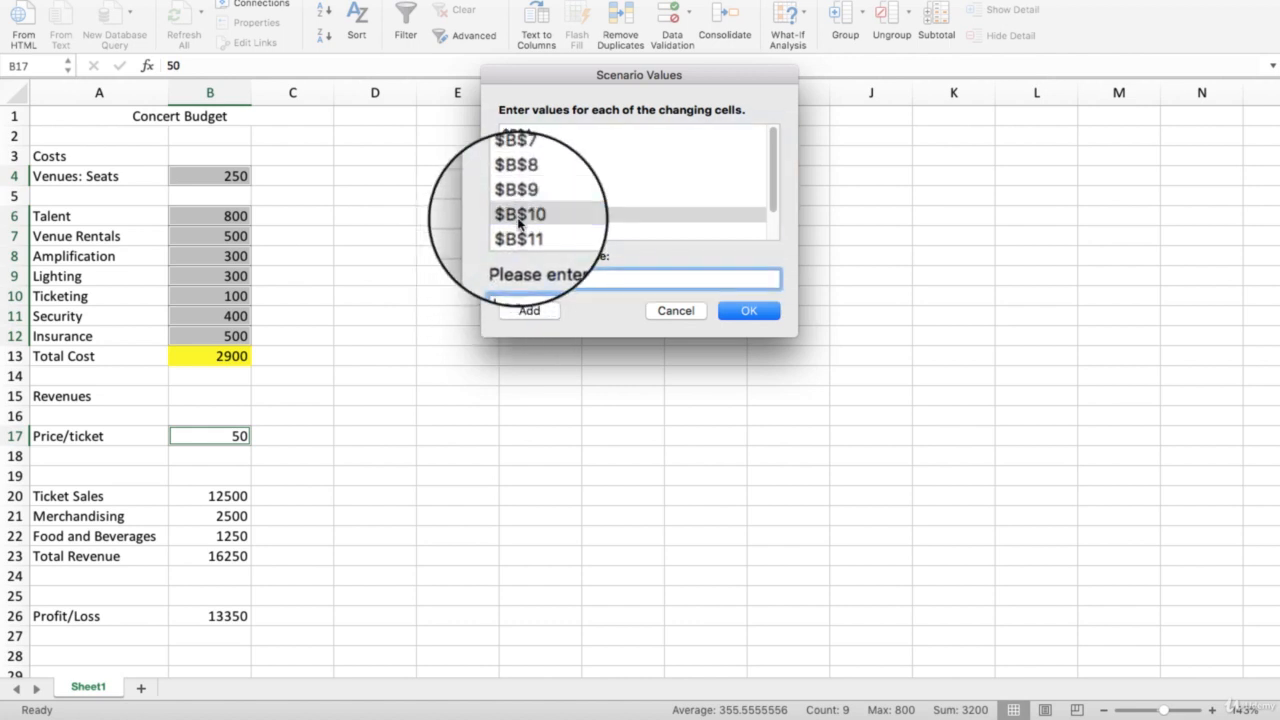
left_click_drag(543, 277, 500, 271)
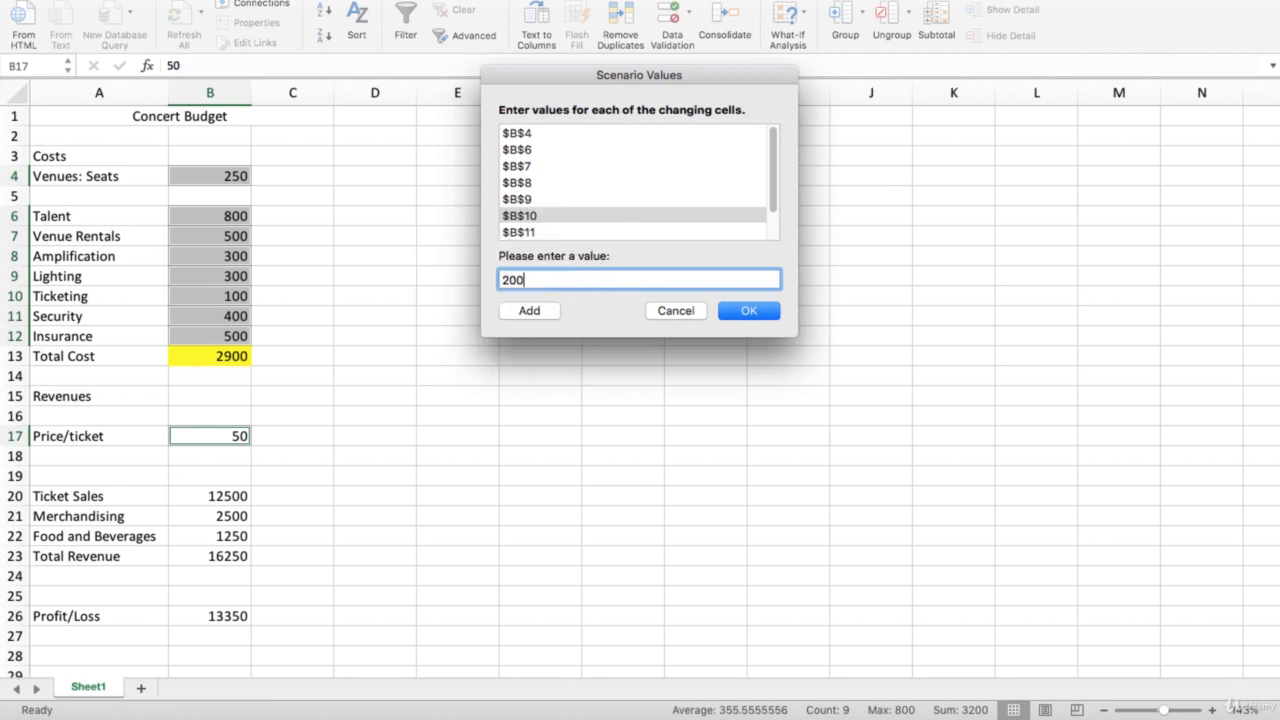
- Set the scenario's security cost in B11 to 700
left_click(519, 232)
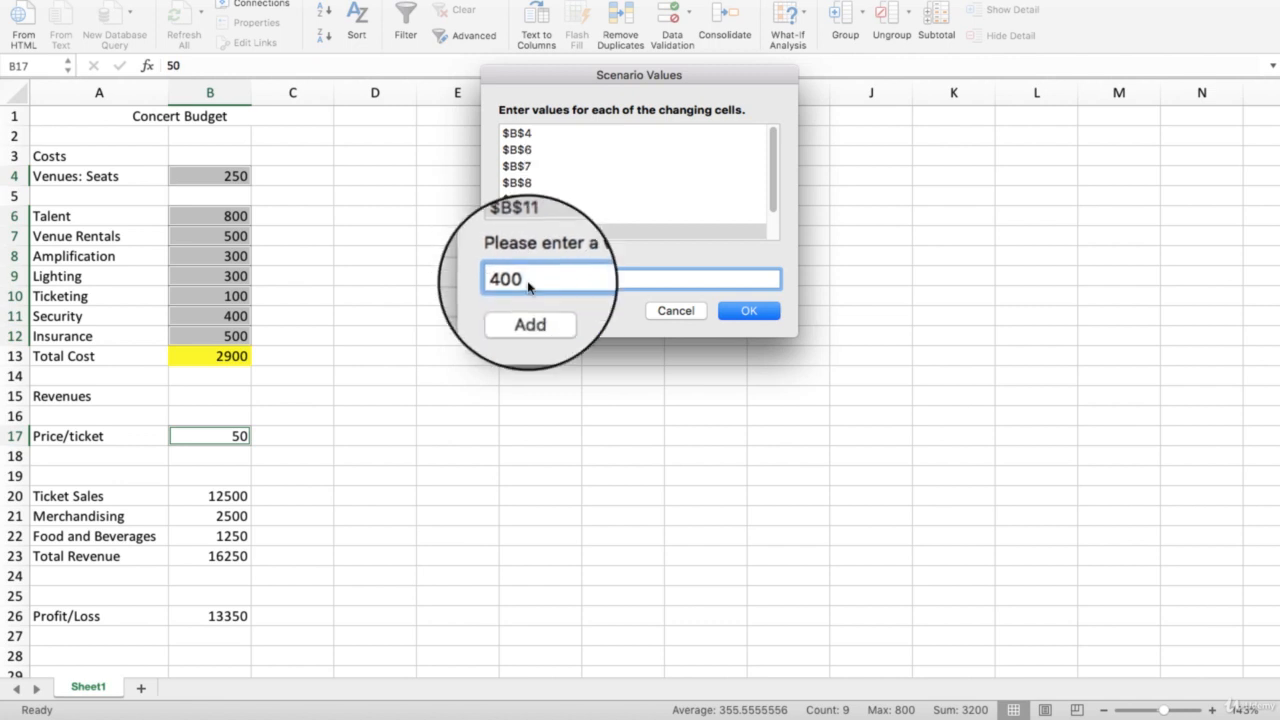
left_click_drag(536, 280, 502, 280)
type("7")
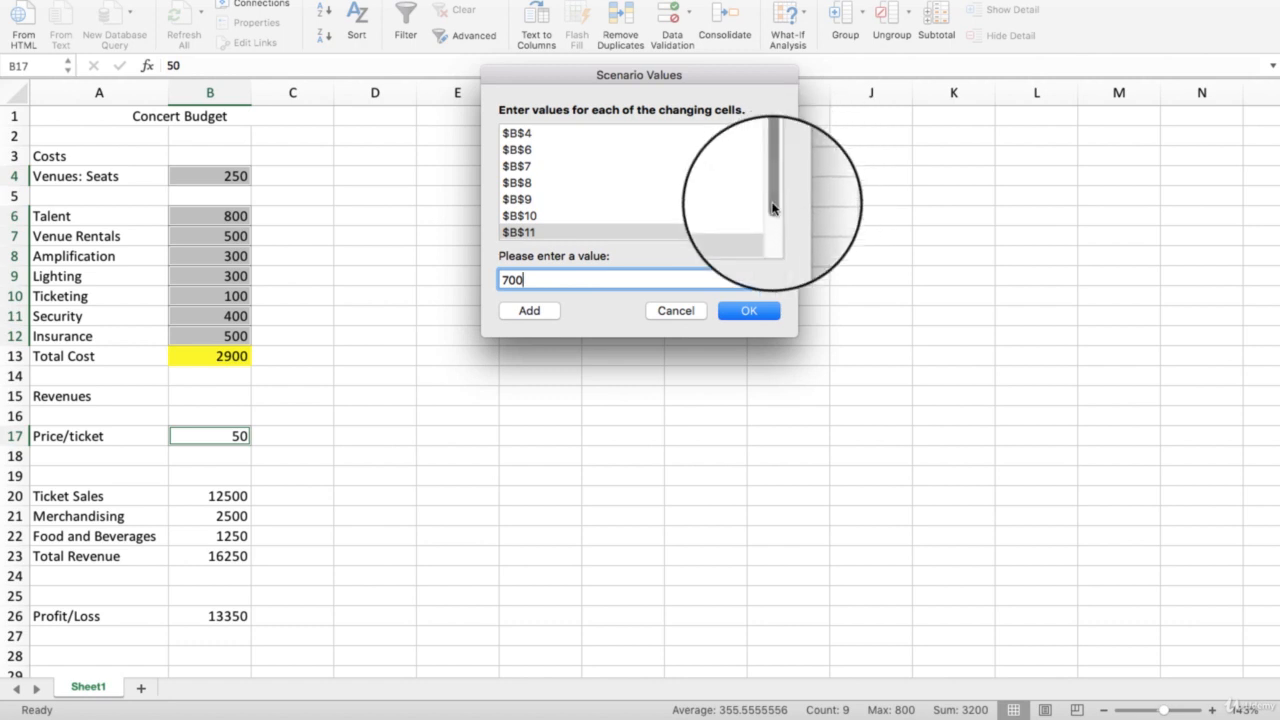
- Set the Larger Venue scenario's insurance cost in B12 to 800 and save the scenario values
left_click_drag(772, 200, 777, 233)
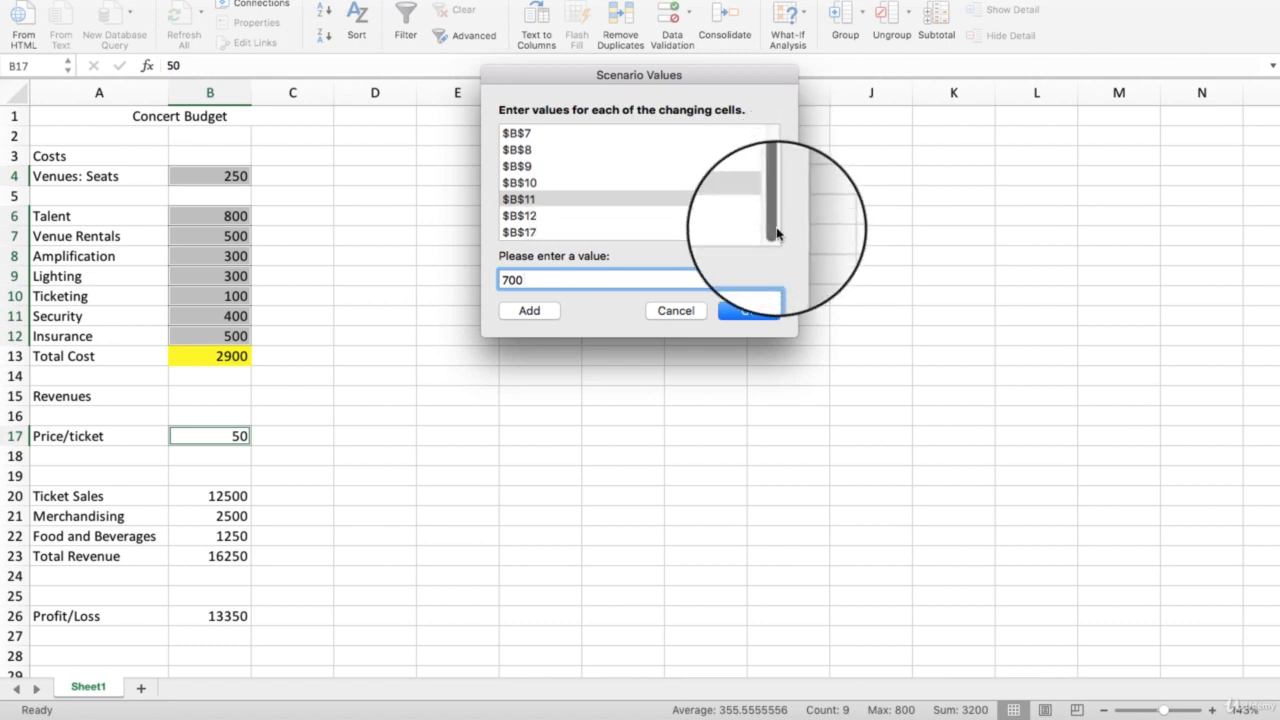
left_click(520, 215)
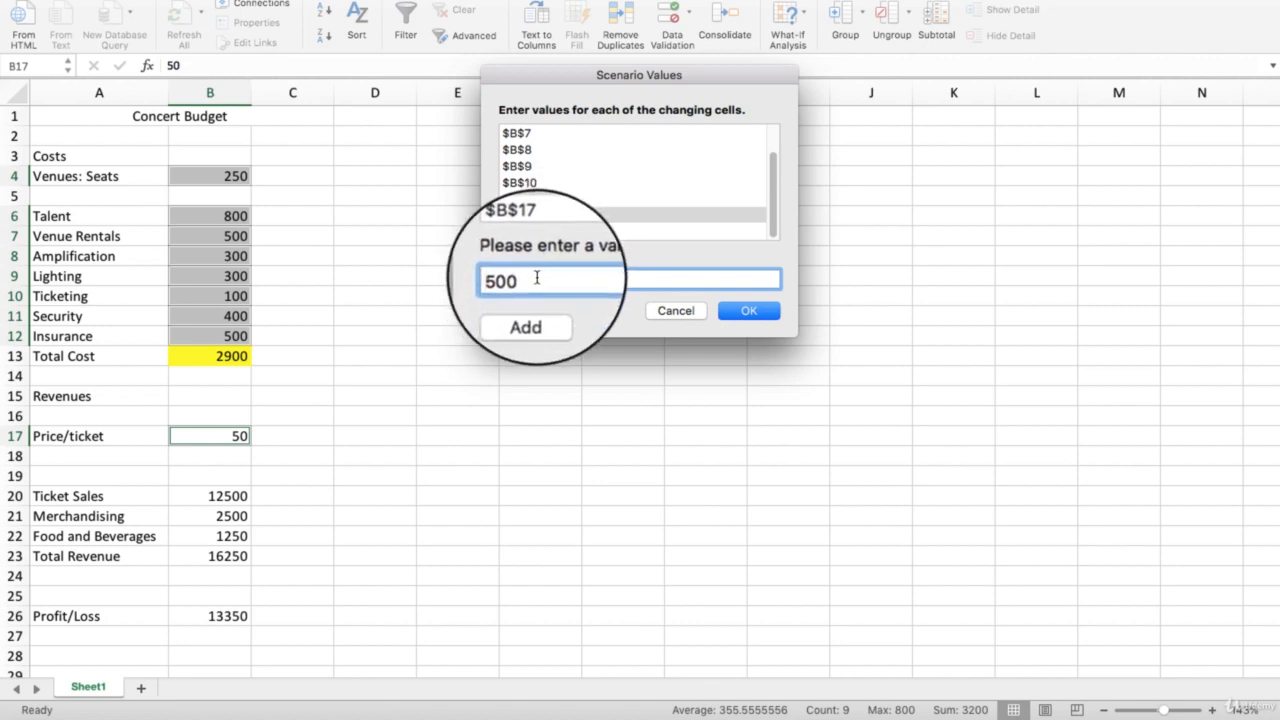
left_click_drag(537, 278, 505, 279)
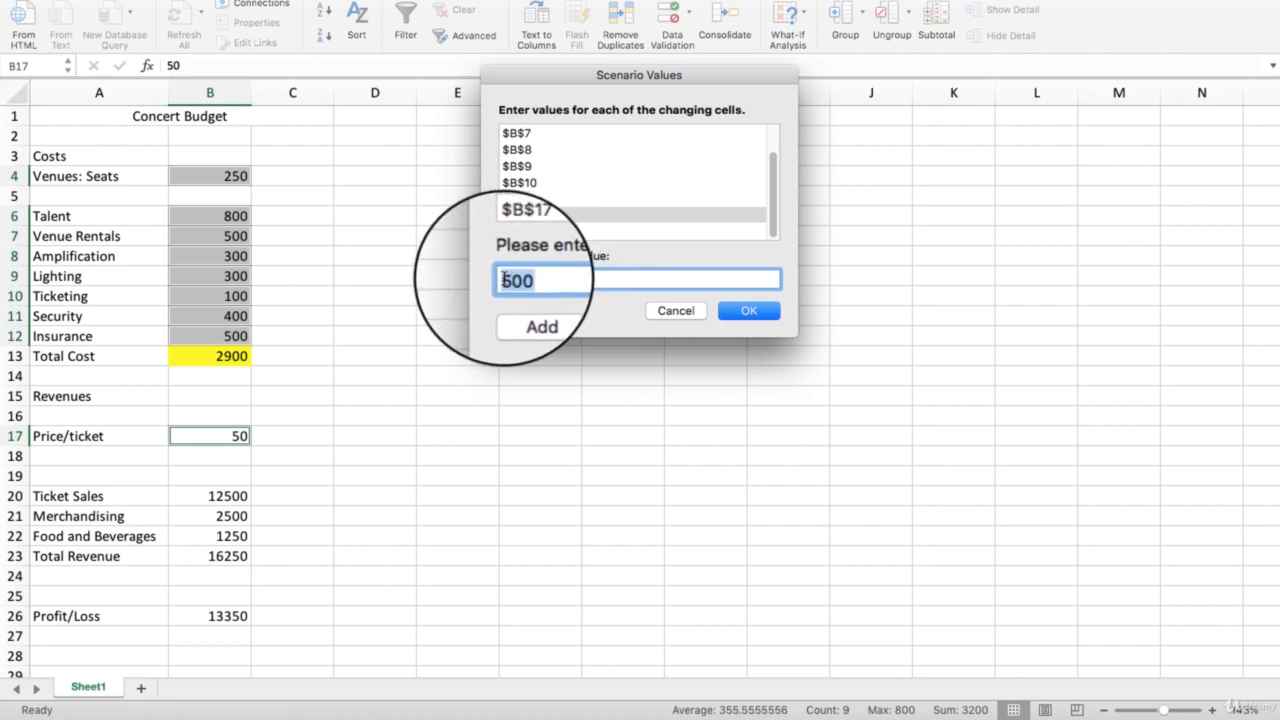
type("8")
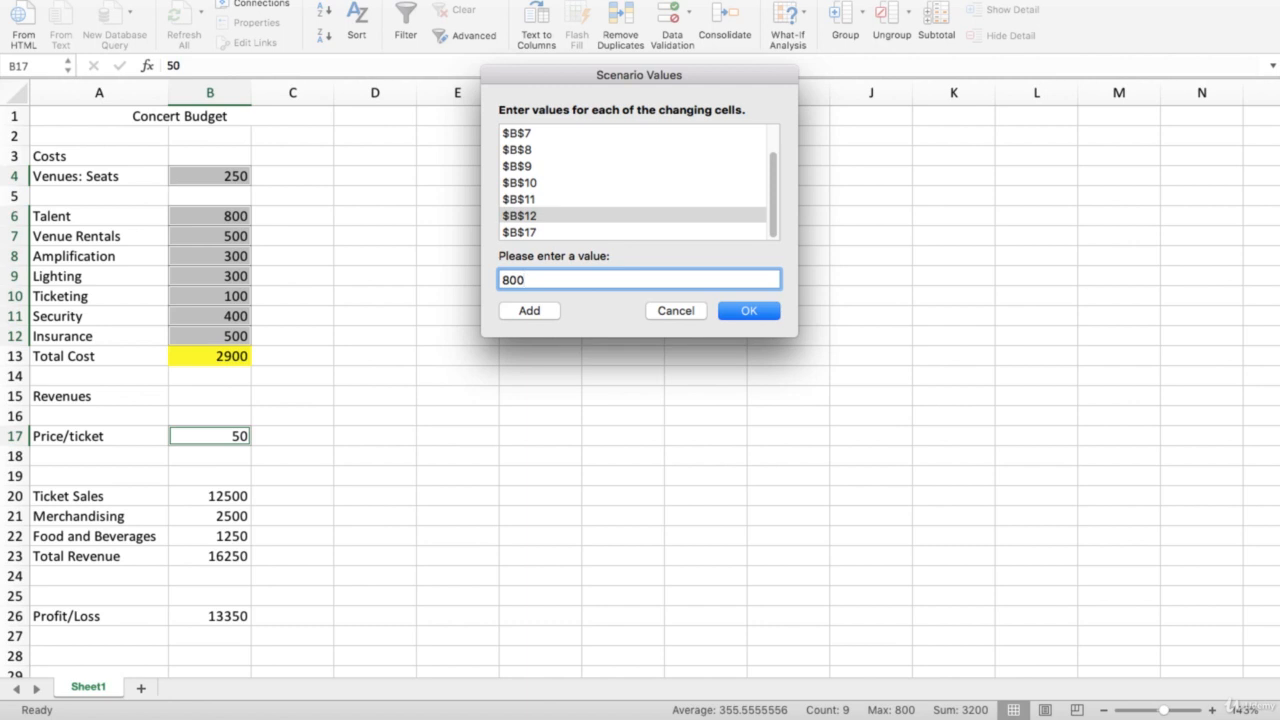
left_click(517, 232)
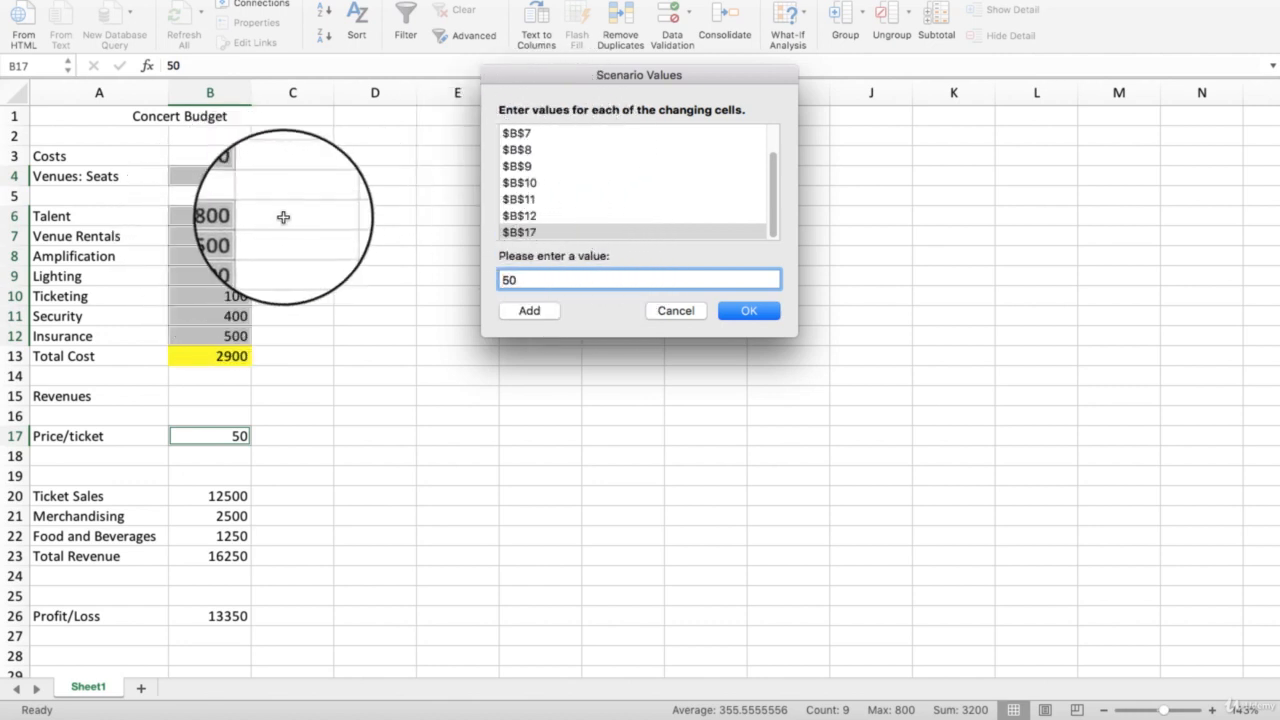
left_click(745, 313)
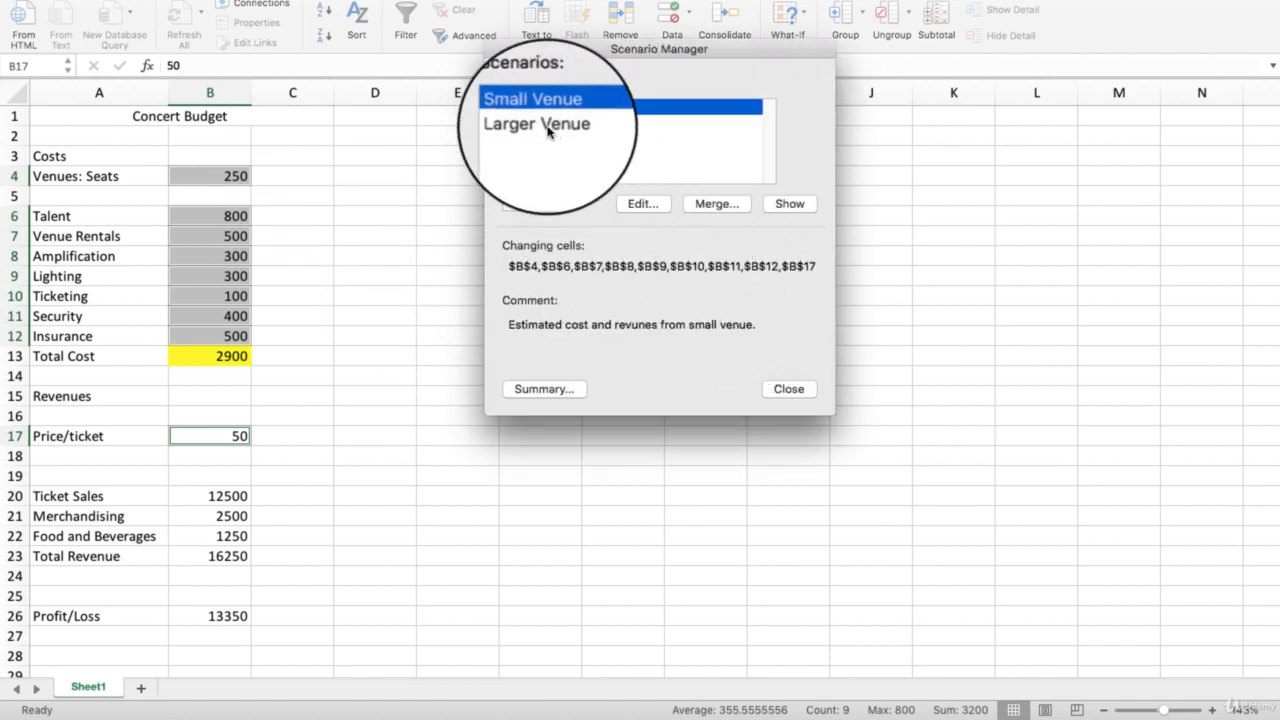
- Show the Larger Venue scenario in the Concert Budget sheet and close the Scenario Manager
left_click(545, 124)
left_click(541, 112)
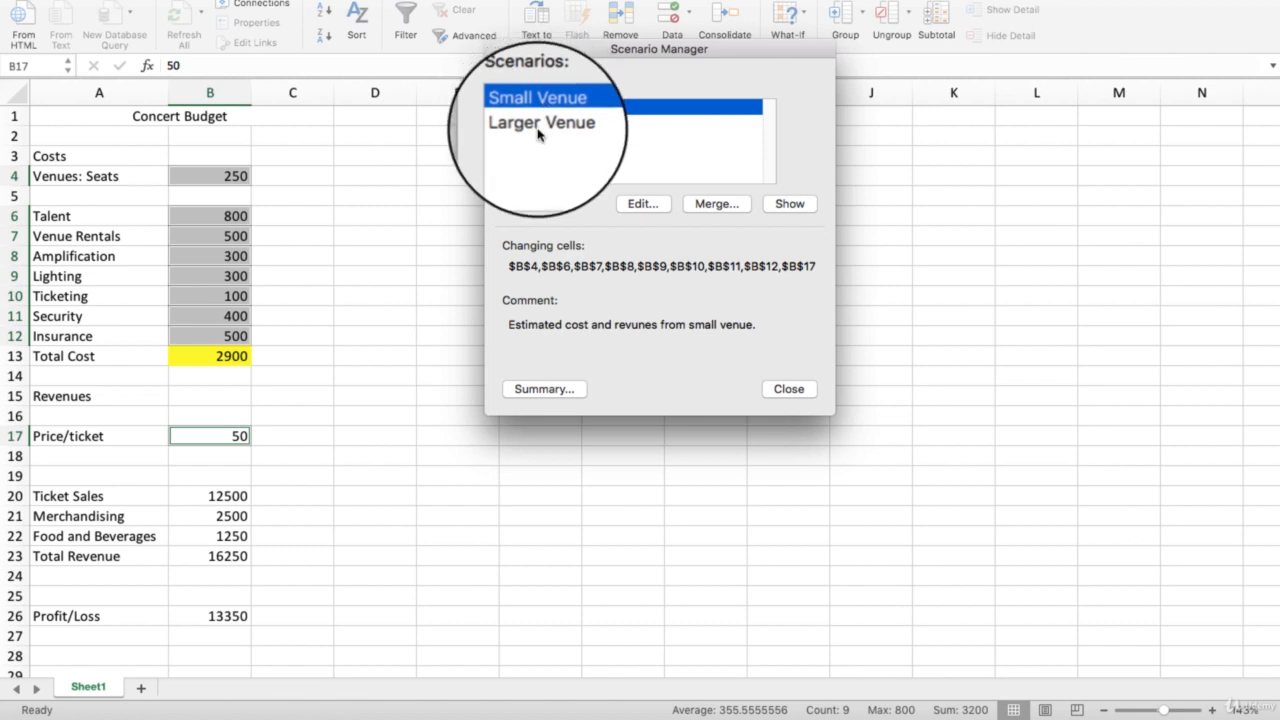
left_click(541, 131)
left_click(537, 112)
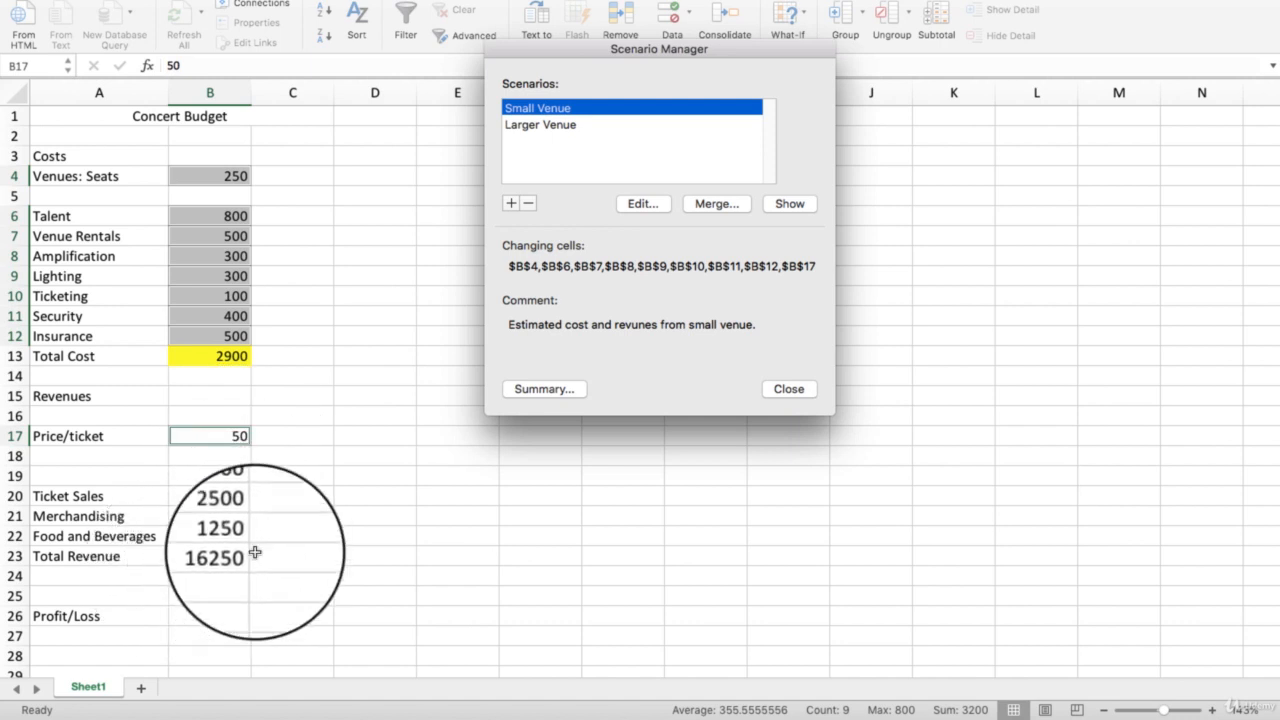
left_click(523, 125)
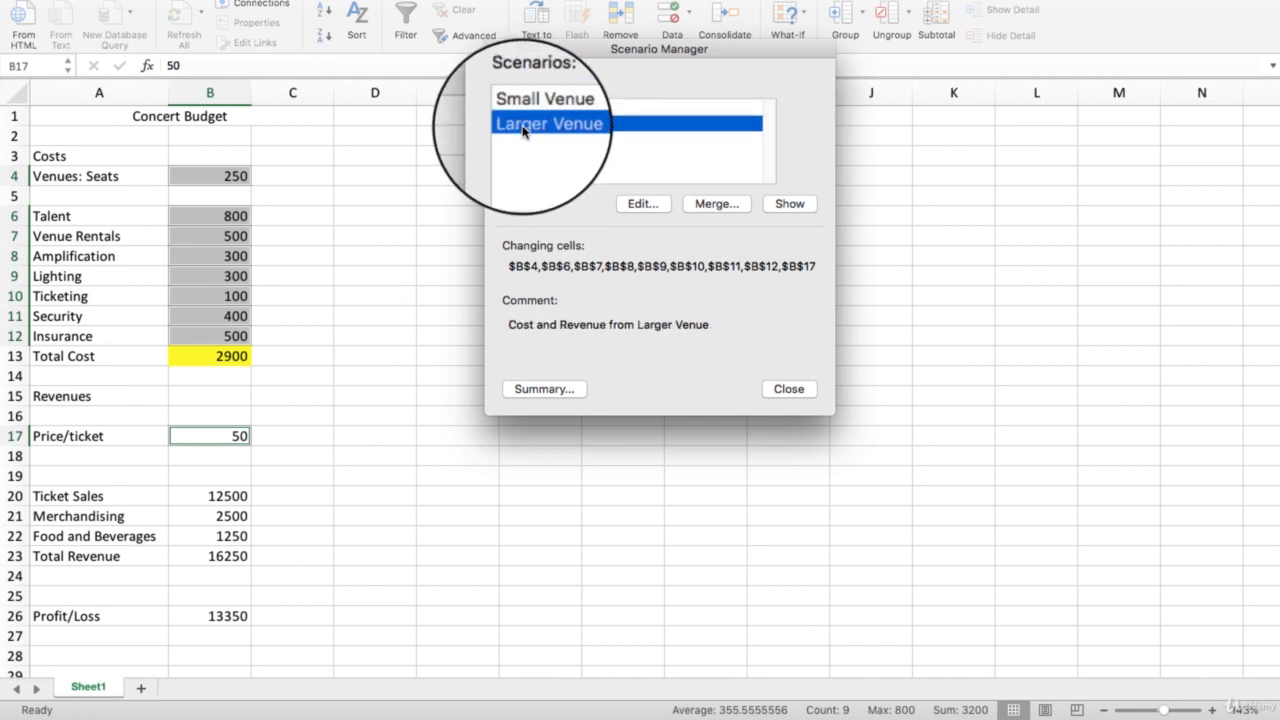
left_click(790, 203)
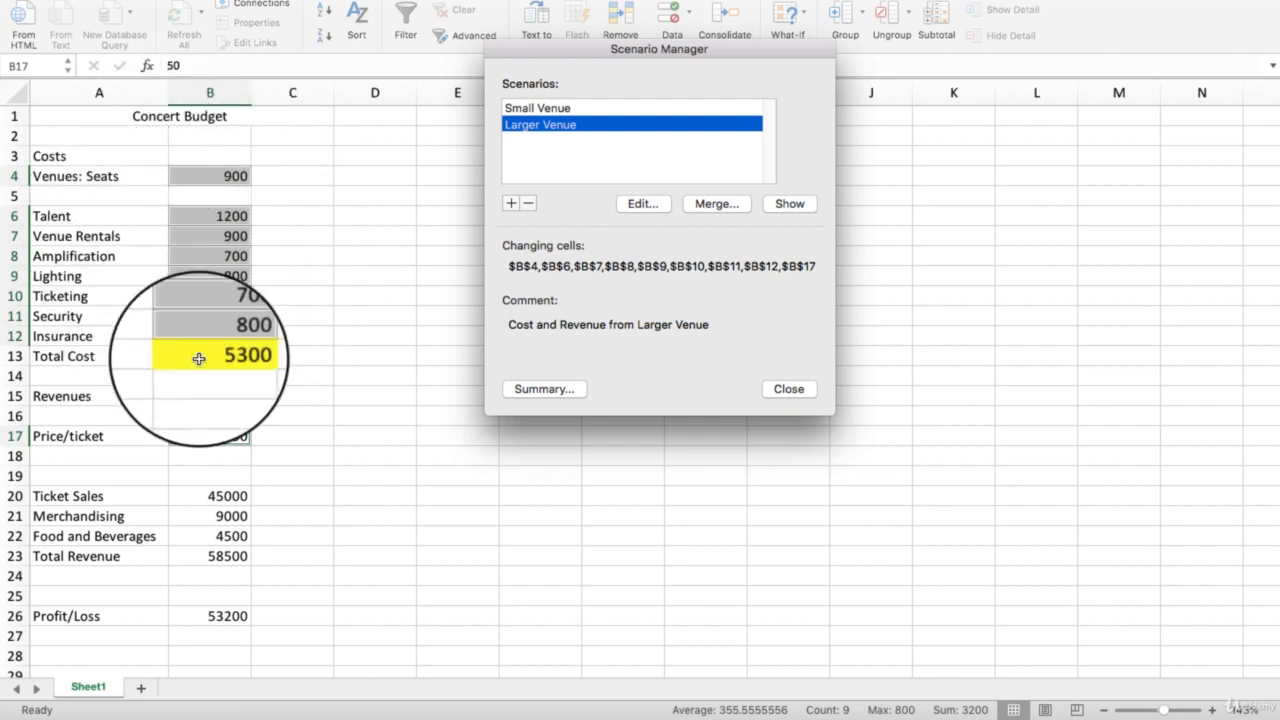
left_click(788, 389)
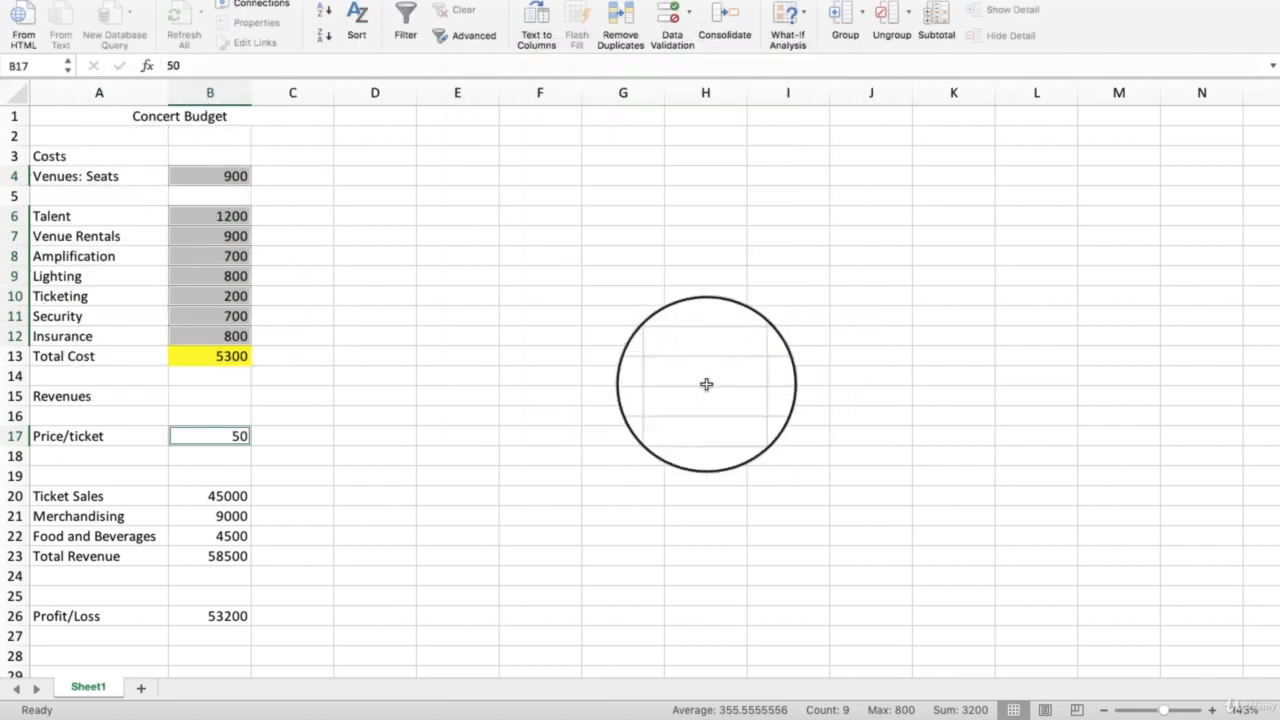
- Examine the total cost, the revenue items, the total revenue and the profit under the Larger Venue scenario
left_click(228, 359)
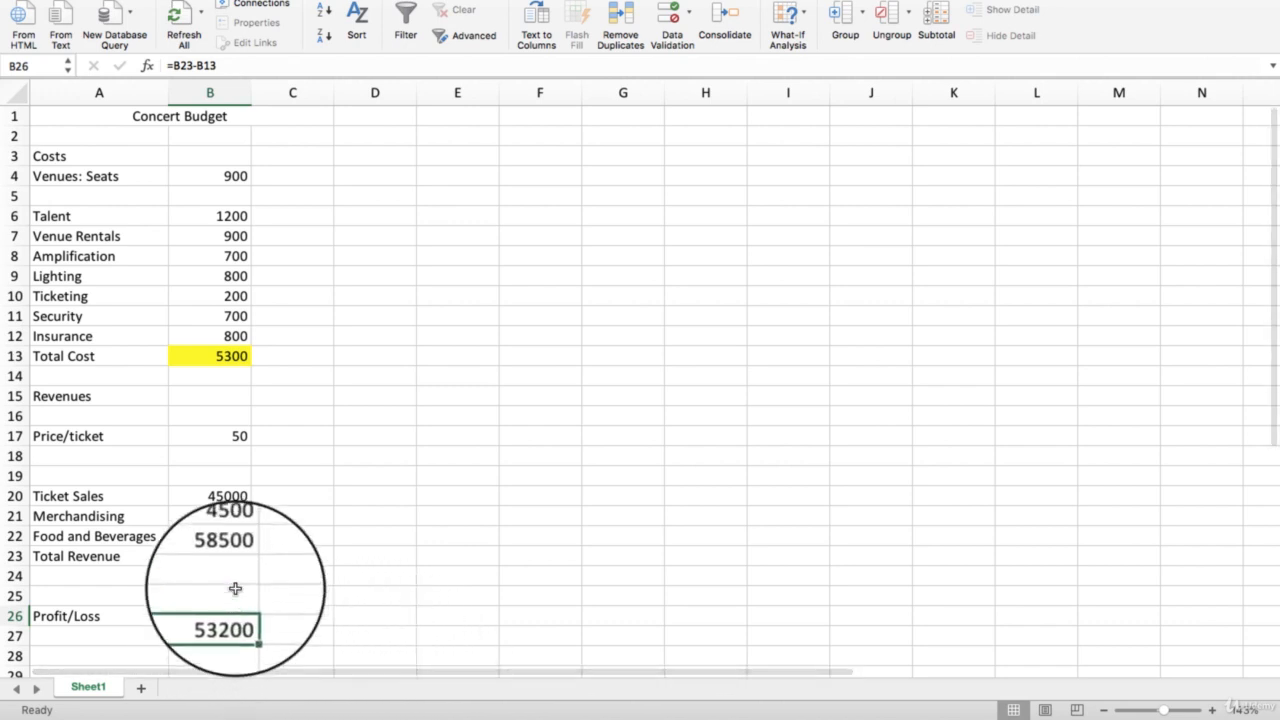
left_click(222, 516)
left_click(225, 536)
left_click(222, 516)
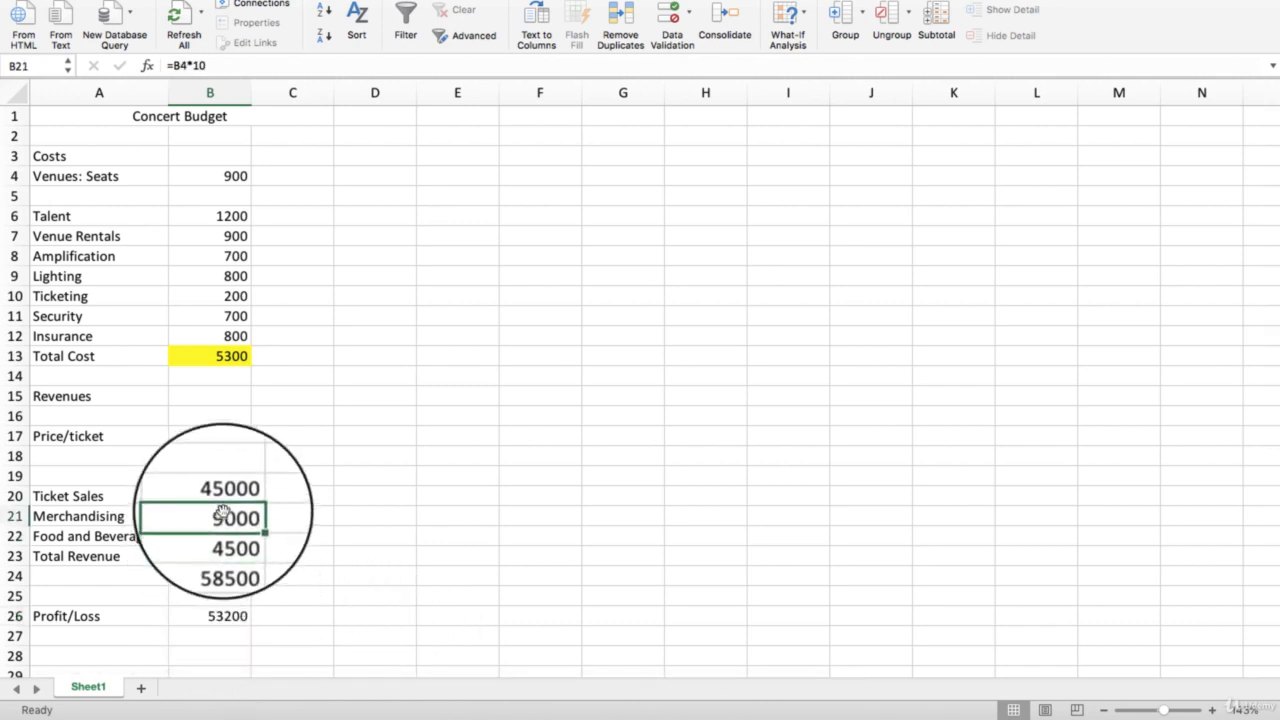
left_click(222, 496)
left_click(222, 516)
left_click(225, 554)
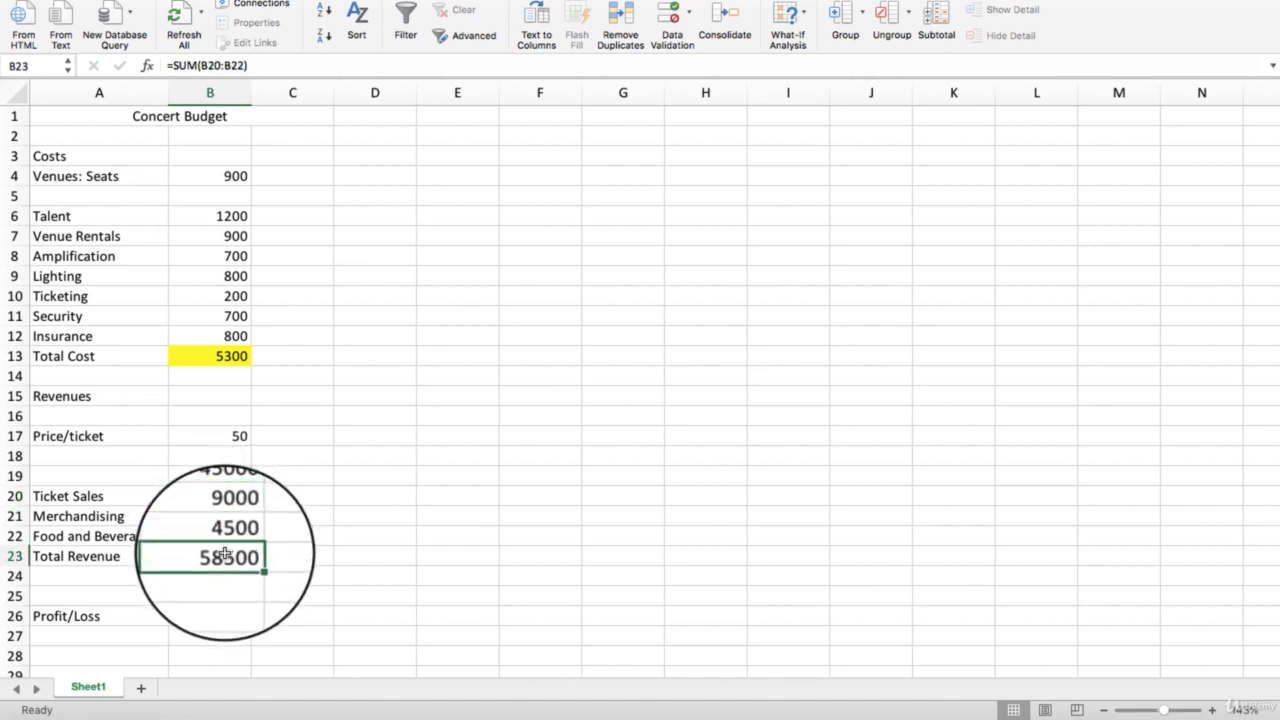
left_click(225, 537)
left_click(232, 503)
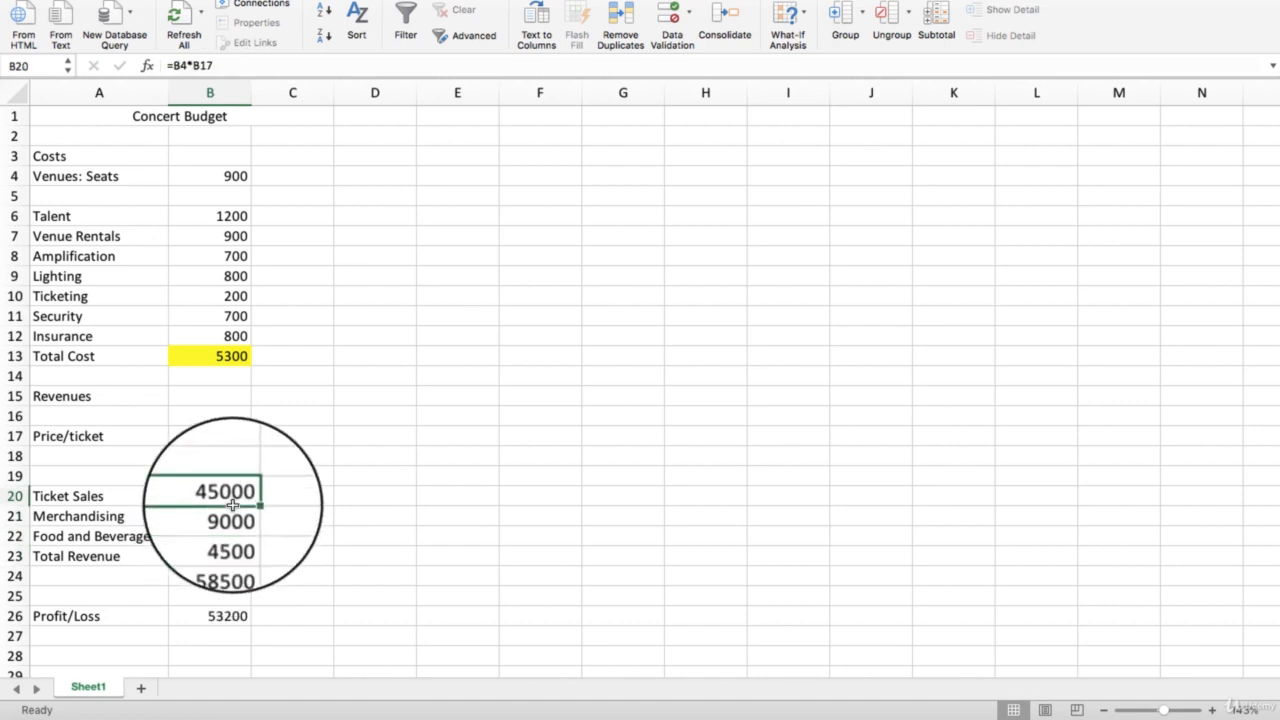
- Reopen the Scenario Manager, show the Small Venue scenario in the sheet and close the manager
left_click(788, 20)
left_click(810, 44)
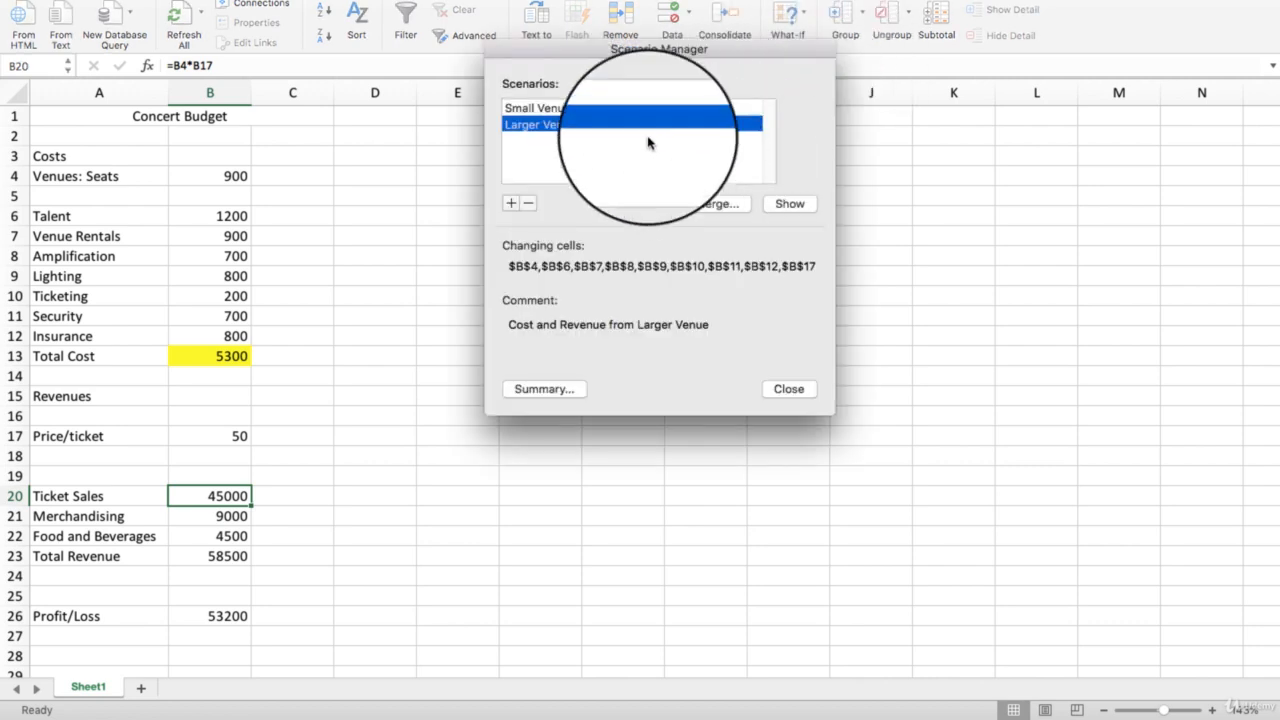
left_click(572, 110)
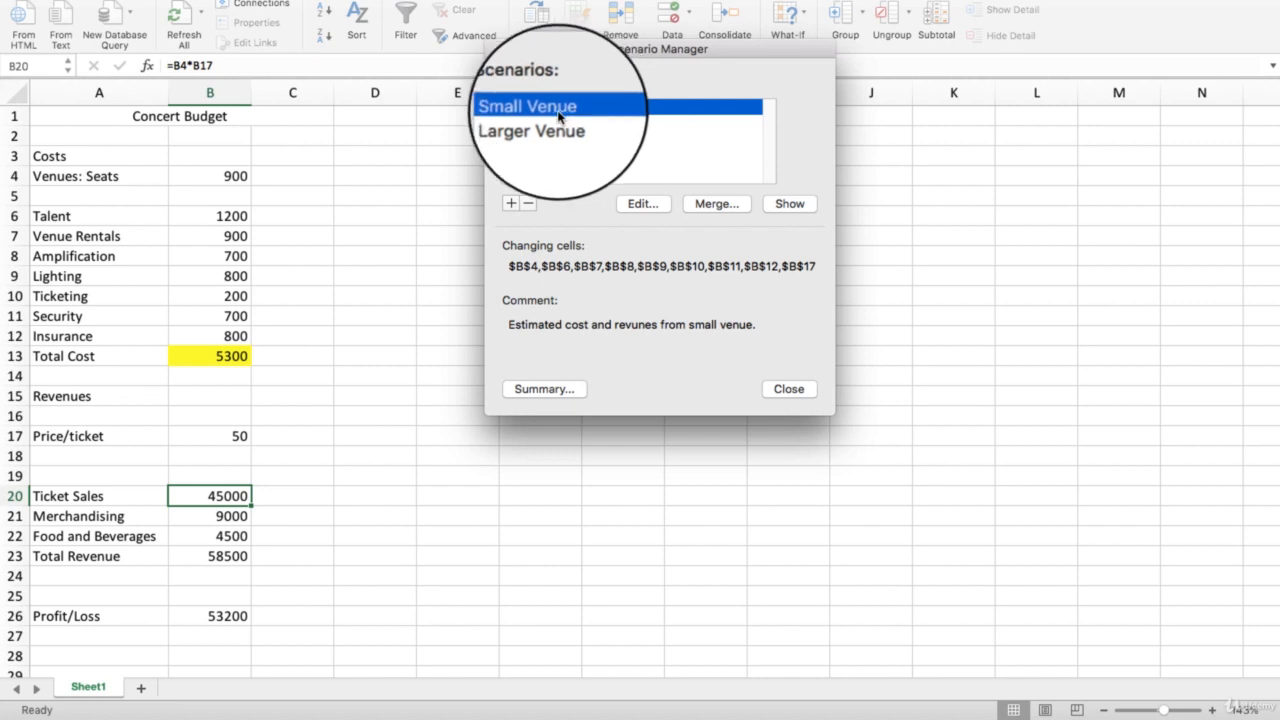
left_click(789, 204)
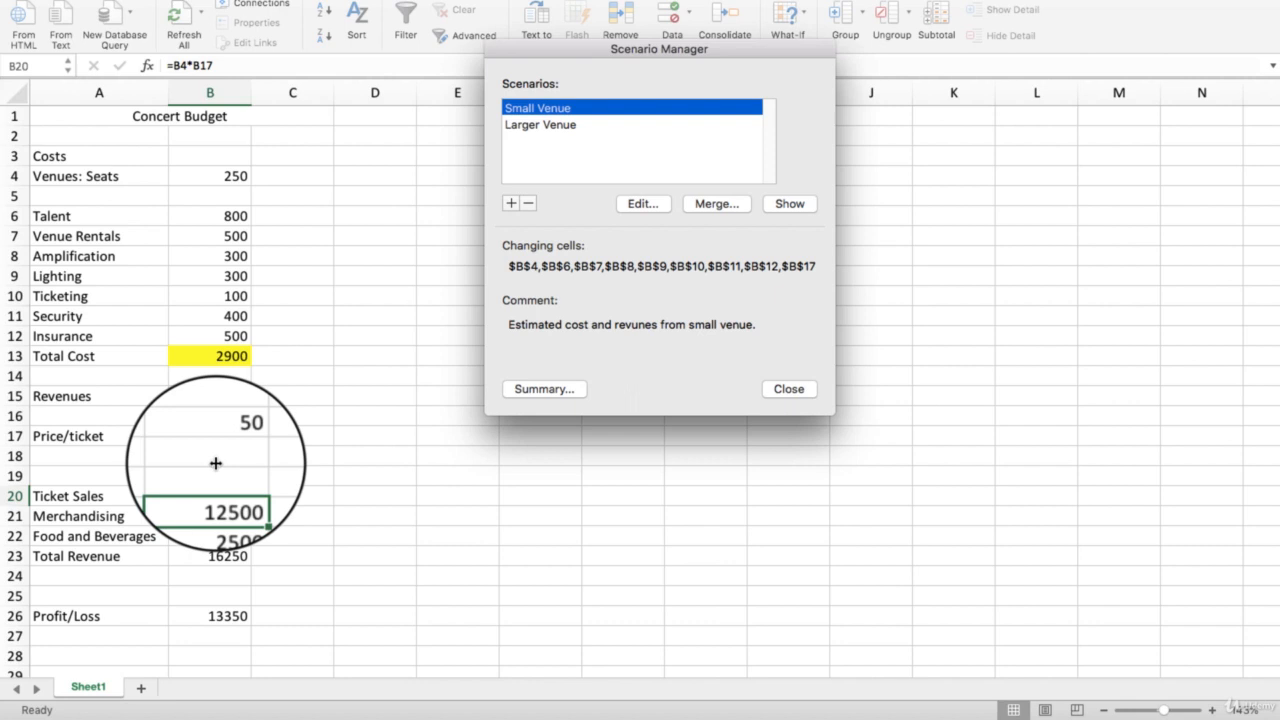
left_click(788, 389)
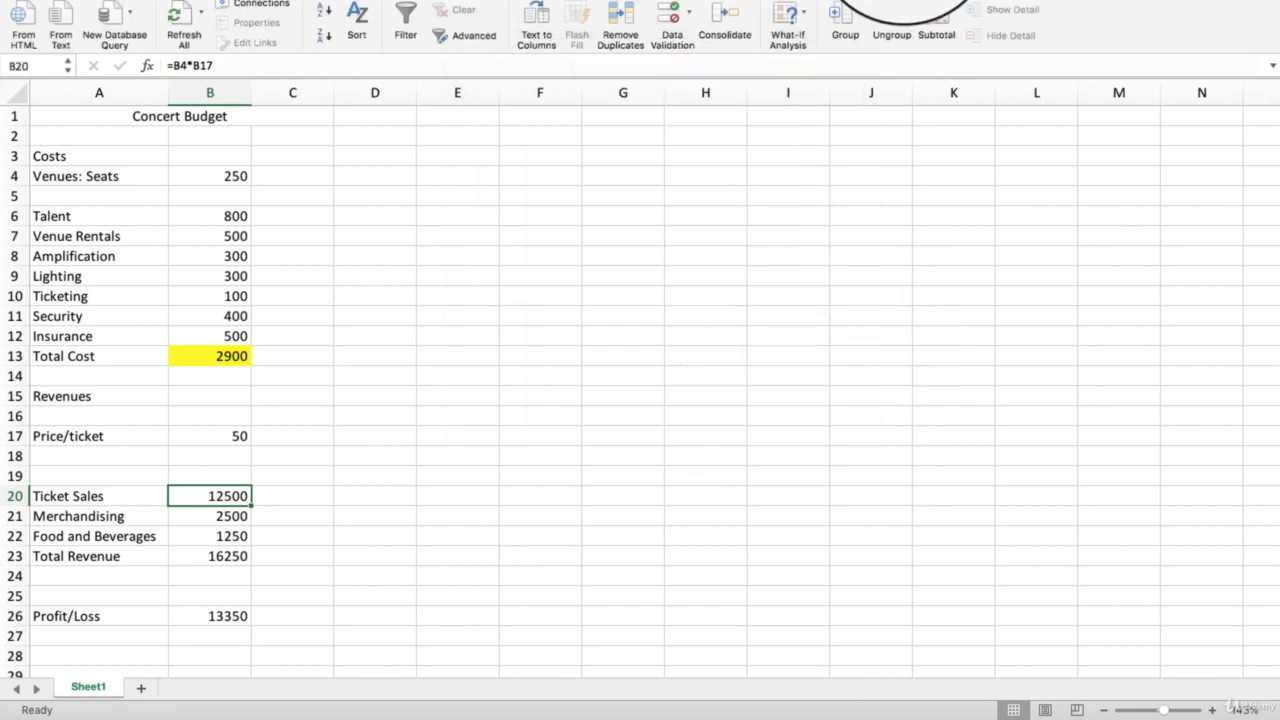